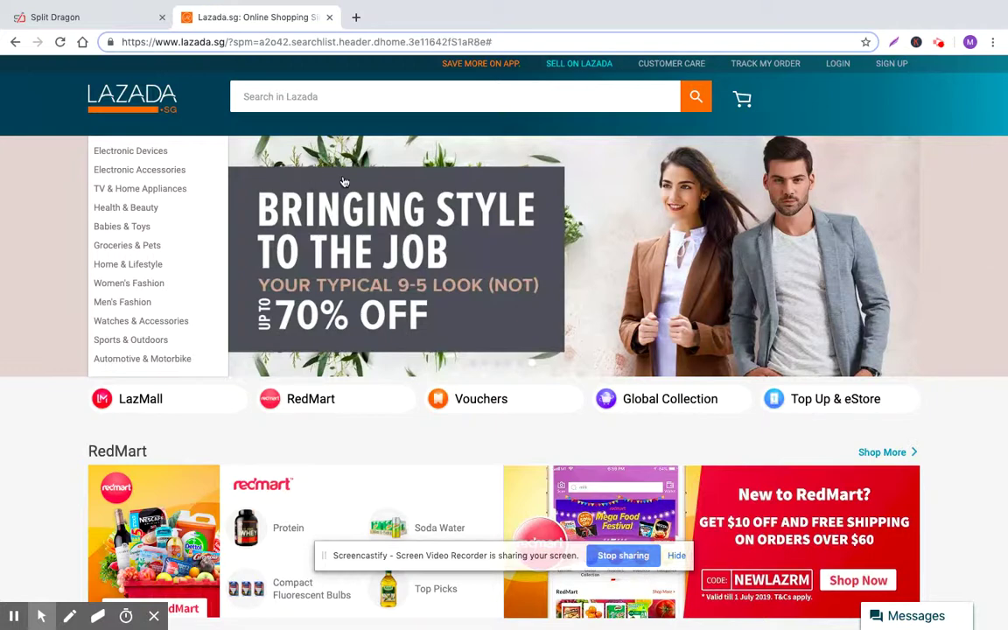
left_click(344, 87)
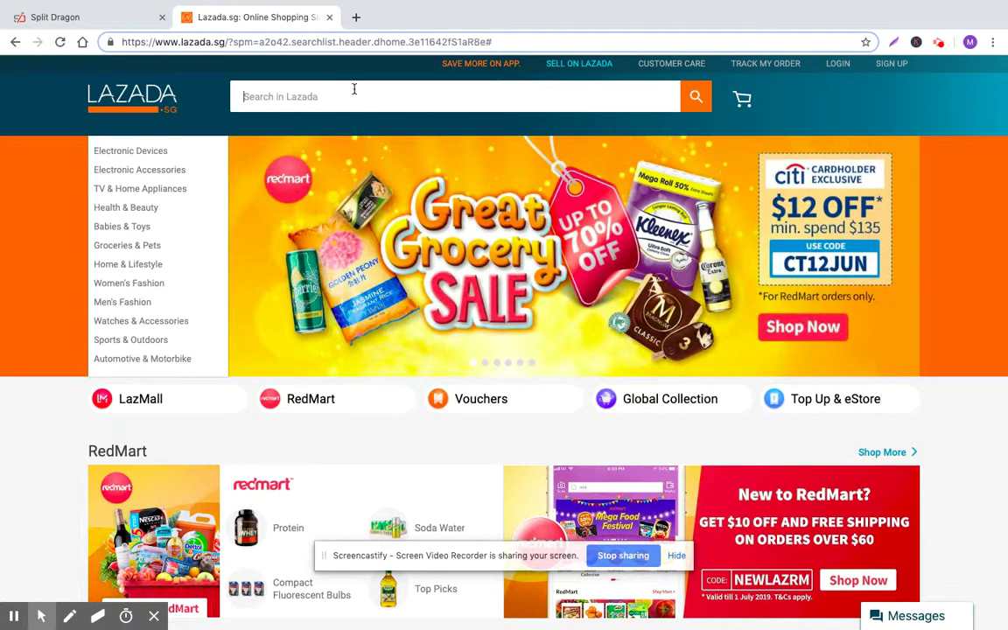
mouse_move(152, 155)
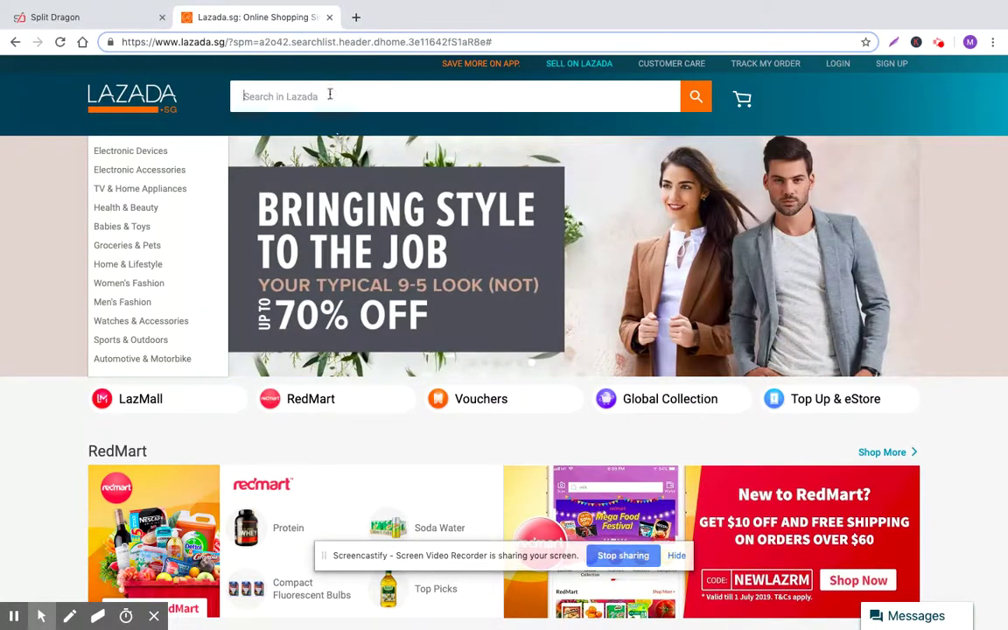
left_click(385, 107)
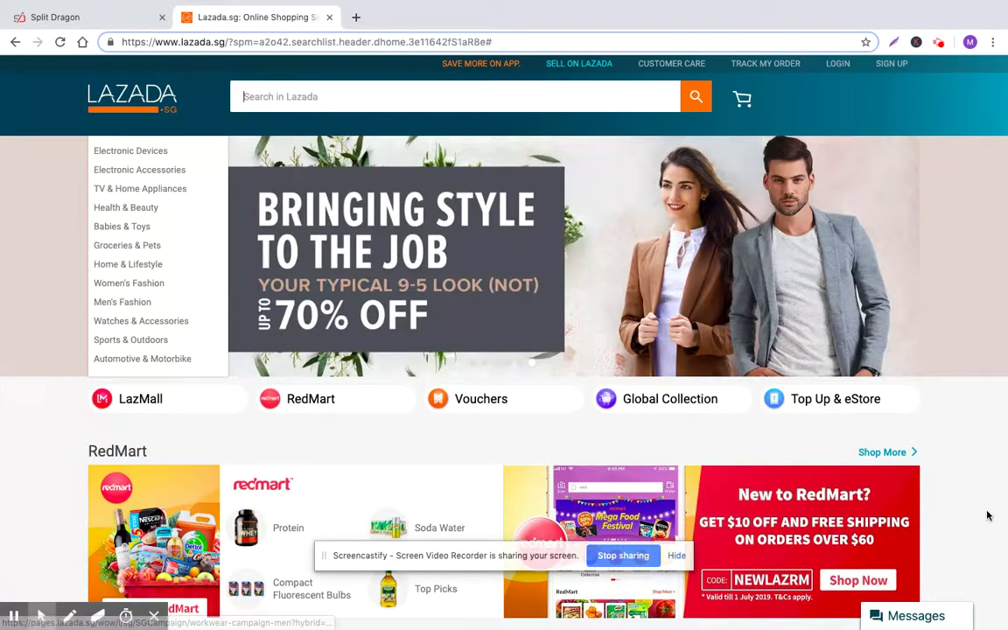
scroll(985, 513, "down", 1)
scroll(985, 513, "up", 1)
scroll(989, 514, "down", 1)
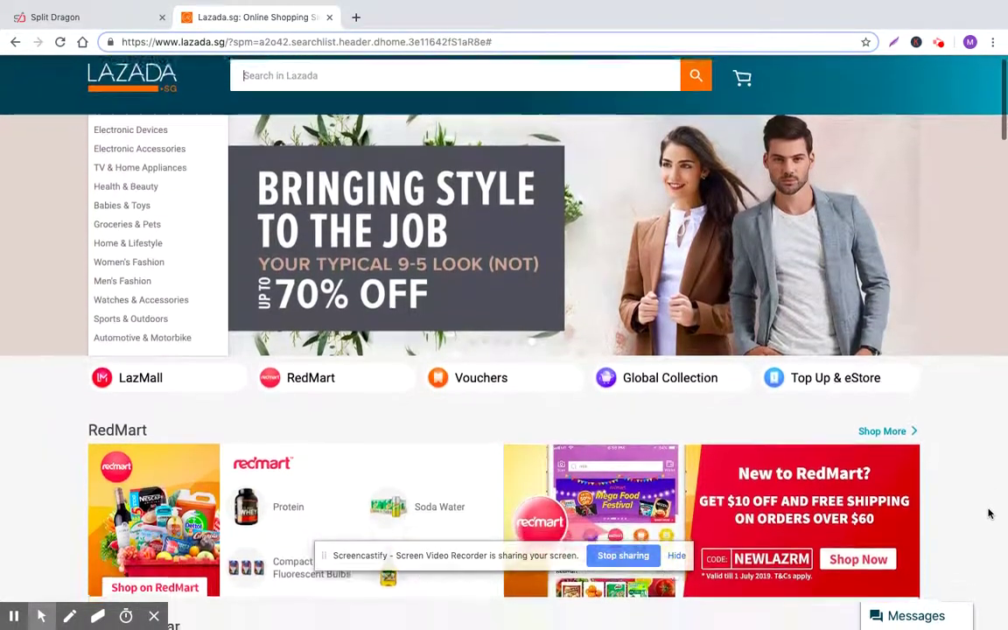
scroll(989, 514, "up", 1)
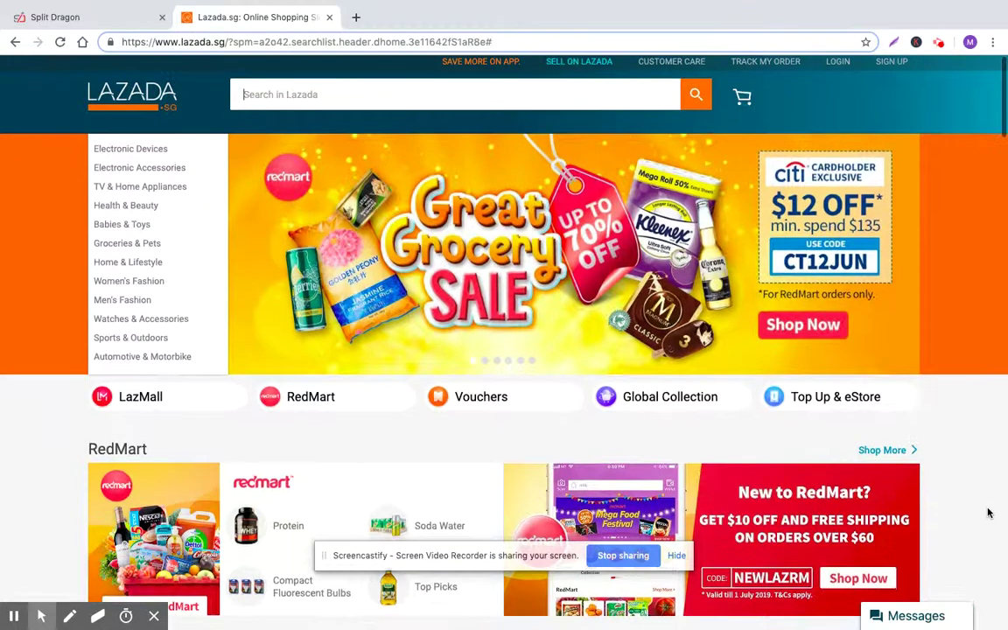
scroll(989, 512, "up", 1)
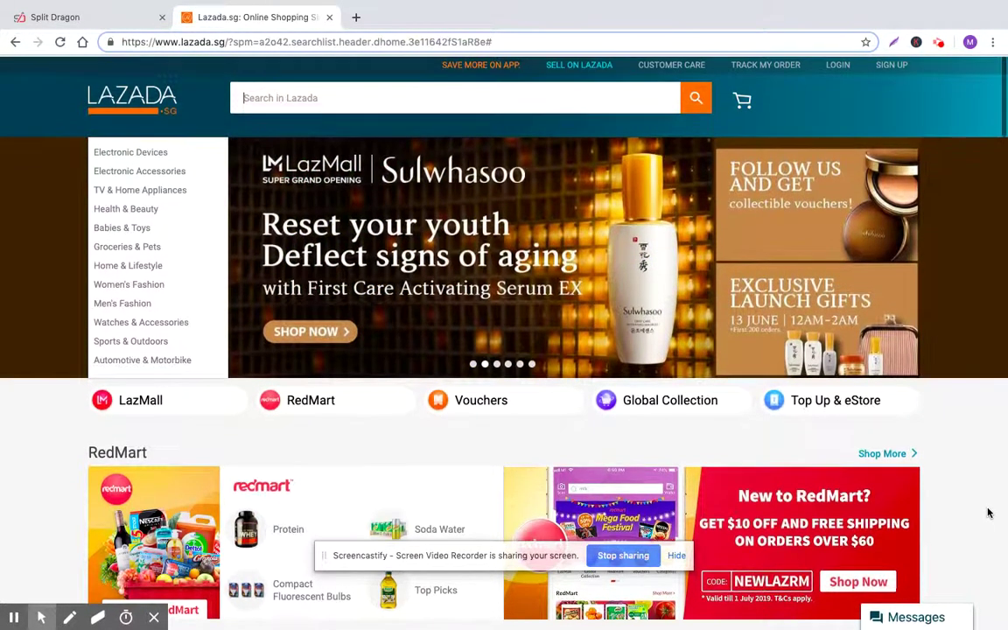
scroll(989, 512, "down", 1)
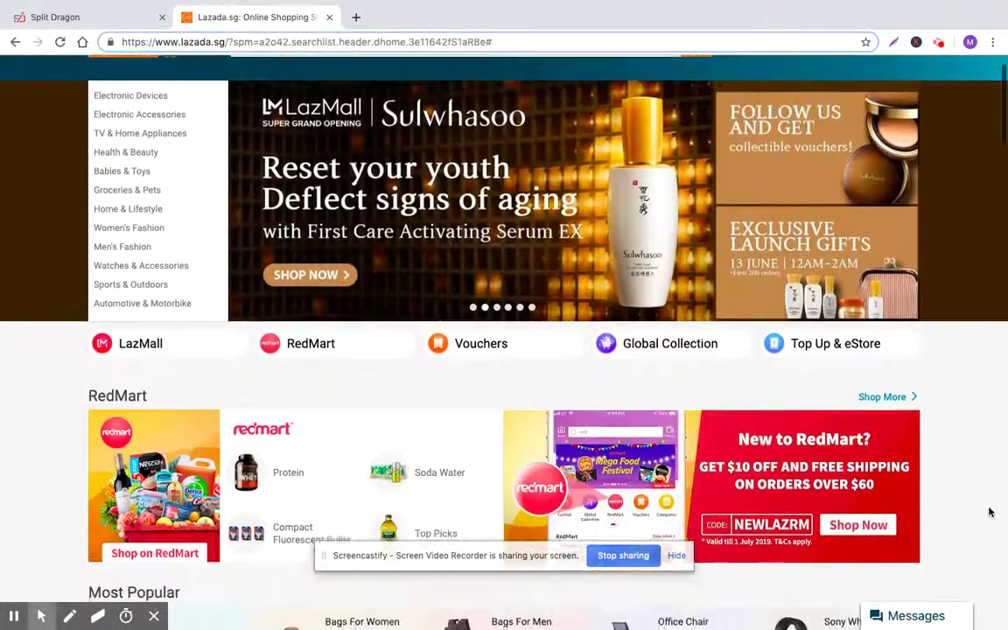
scroll(988, 512, "up", 1)
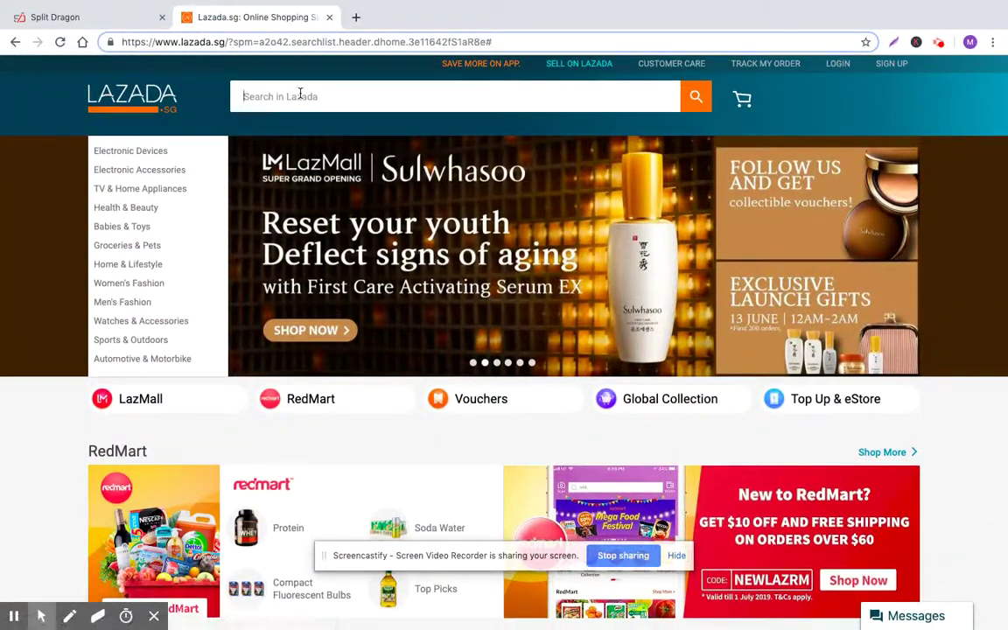
Enter "basketball" as the product search term and open the results for the suggested search "Basketball jersey".
left_click(299, 96)
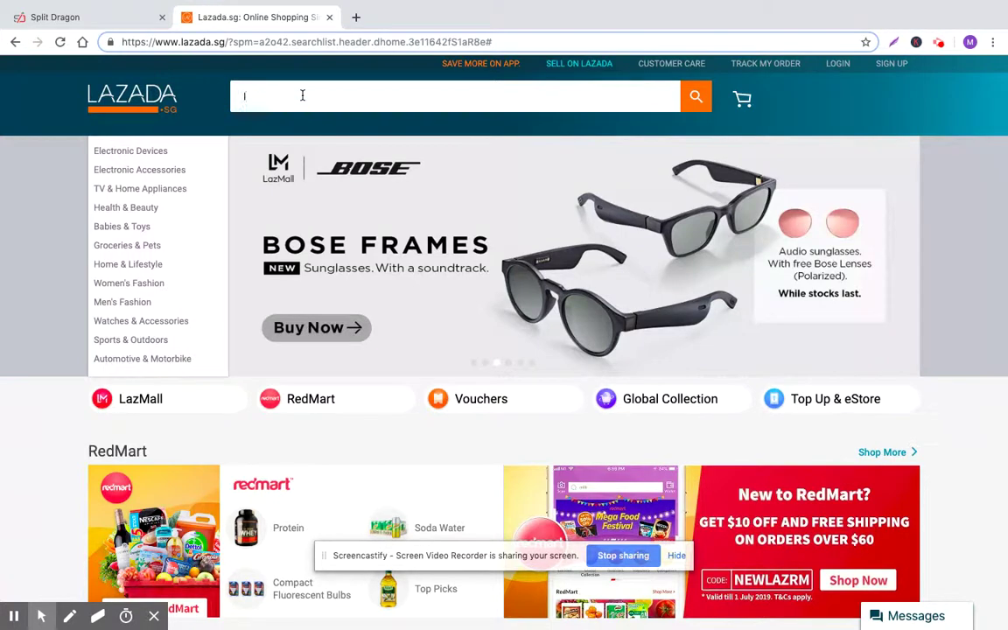
key("BackSpace")
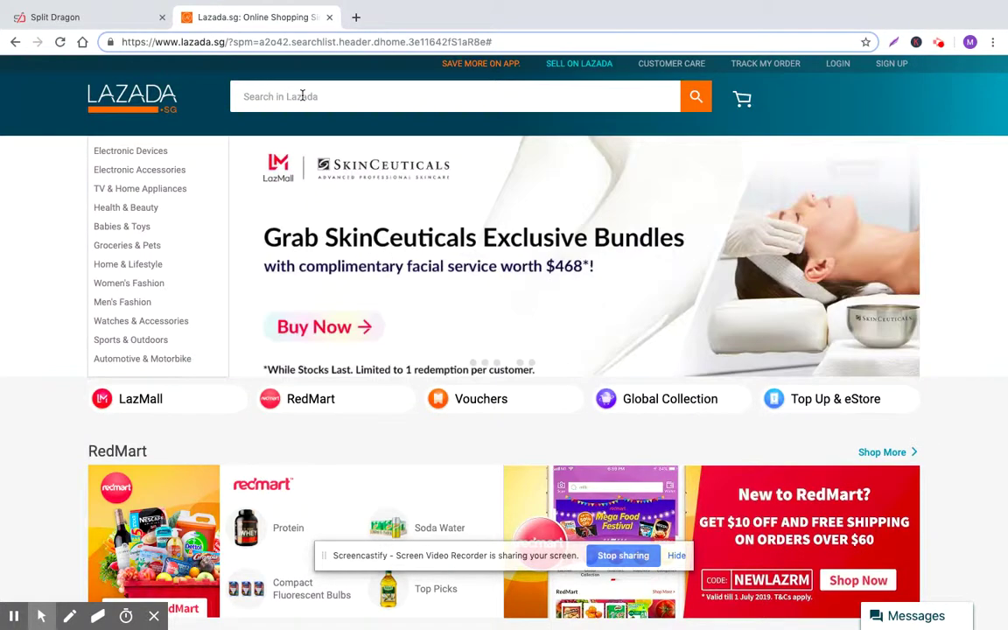
type("ba")
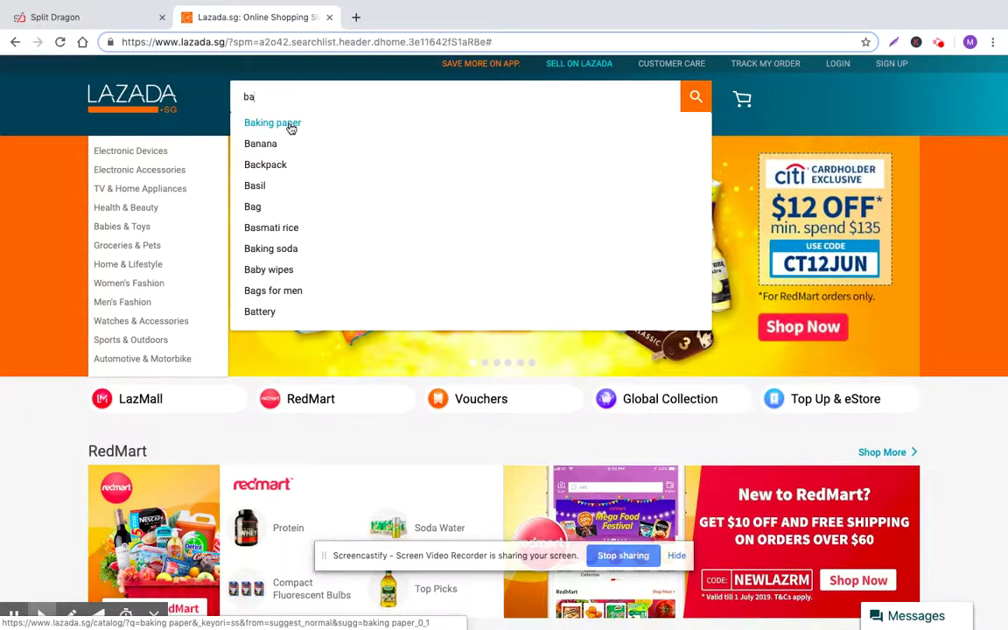
type("sk")
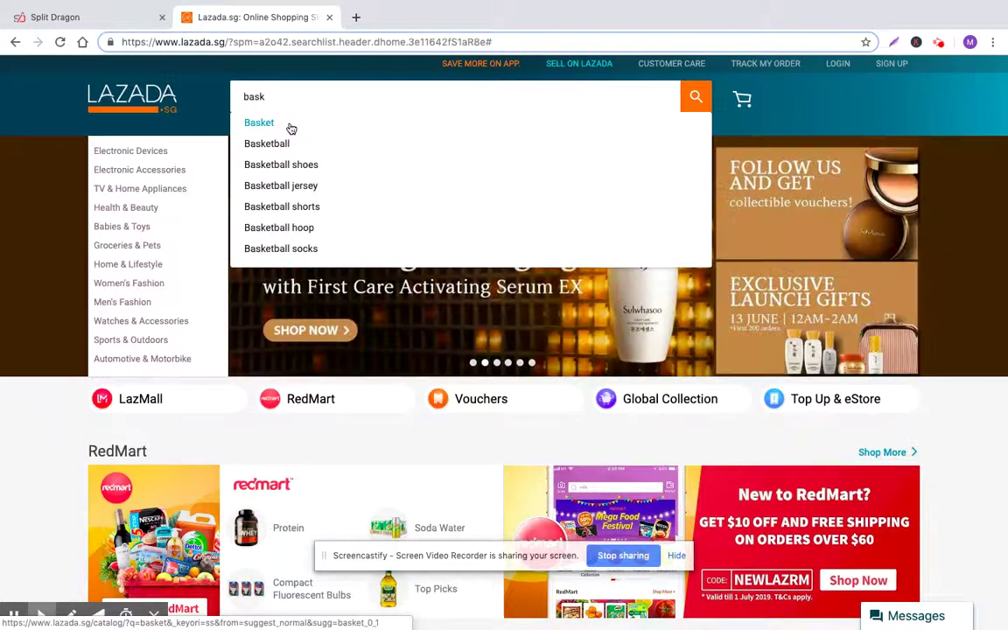
type("etba")
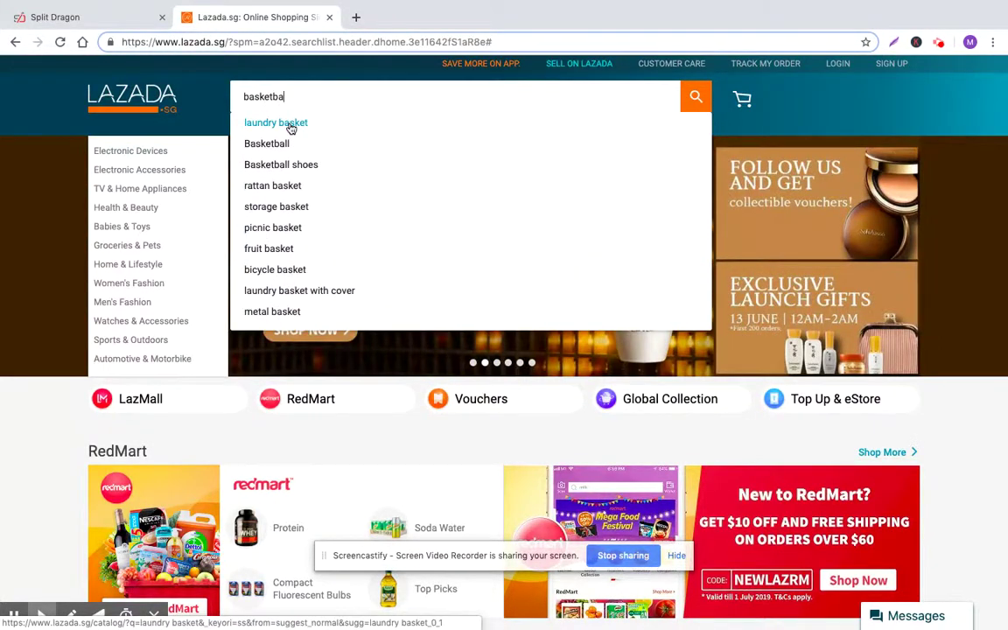
type("ll")
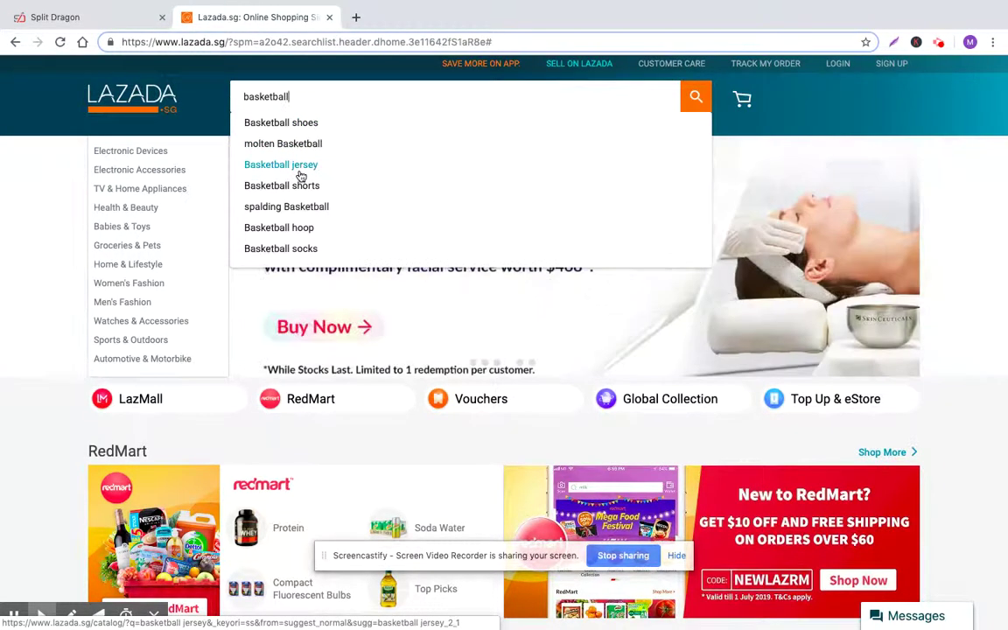
left_click(302, 168)
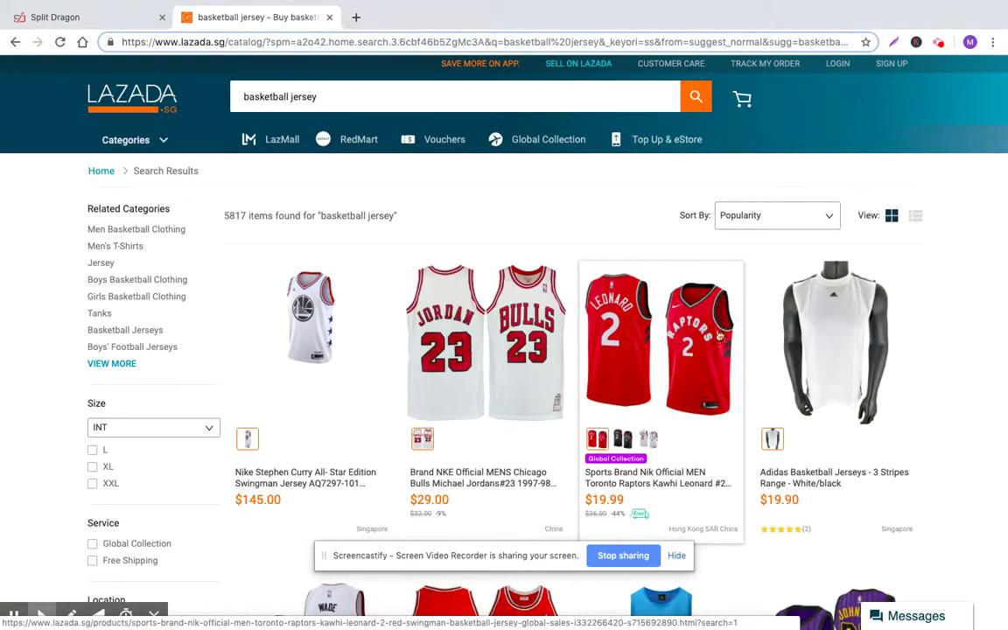
Look through the basketball jersey search results, examining the listed products from the first row down to the end of the page.
scroll(531, 297, "down", 3)
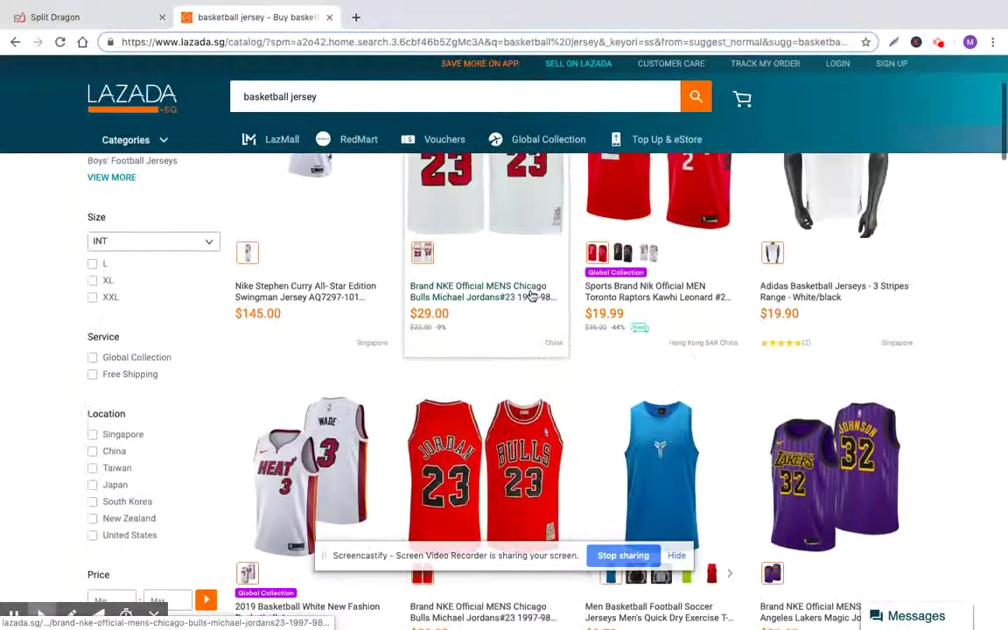
scroll(531, 297, "up", 3)
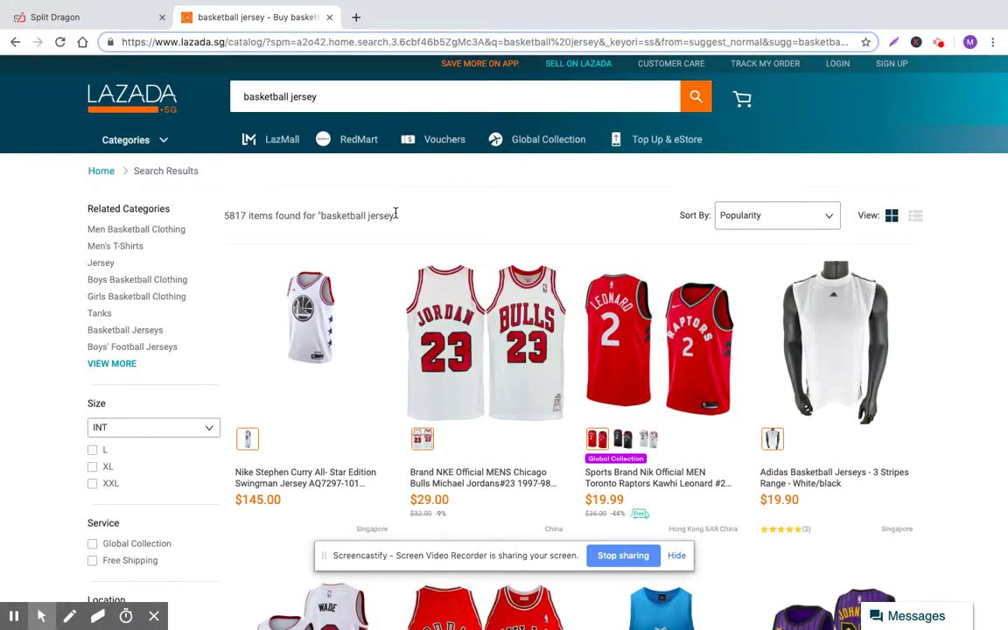
scroll(949, 389, "down", 1)
scroll(952, 389, "up", 1)
scroll(388, 289, "down", 1)
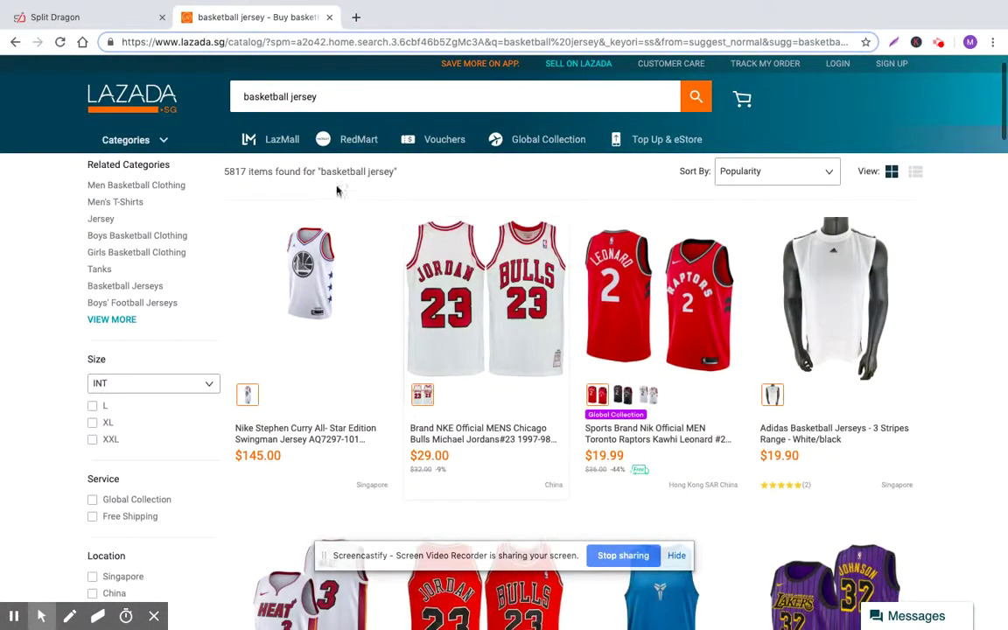
scroll(390, 232, "up", 1)
scroll(391, 263, "down", 14)
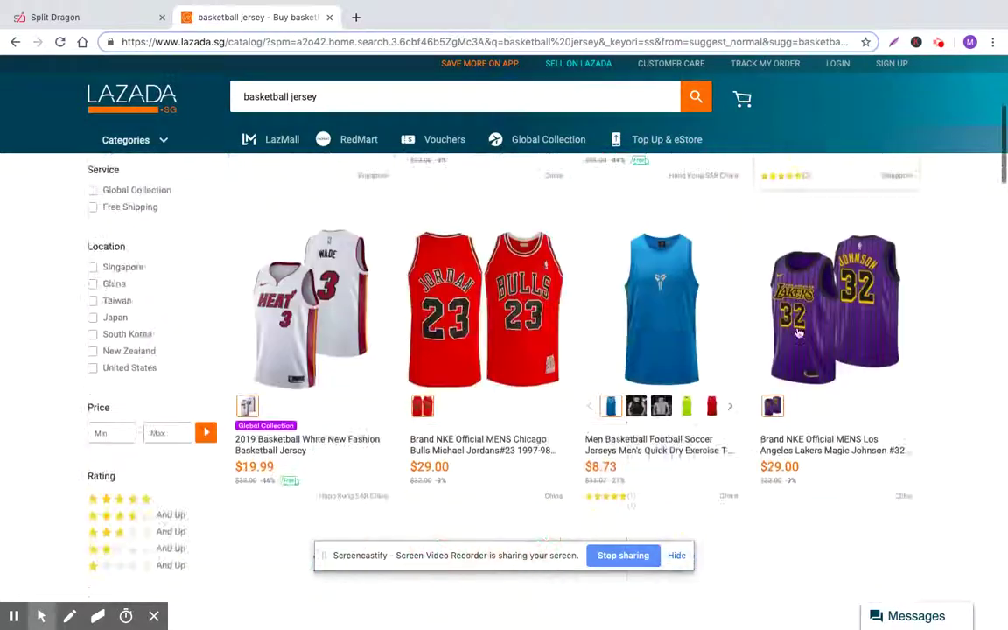
scroll(505, 284, "up", 14)
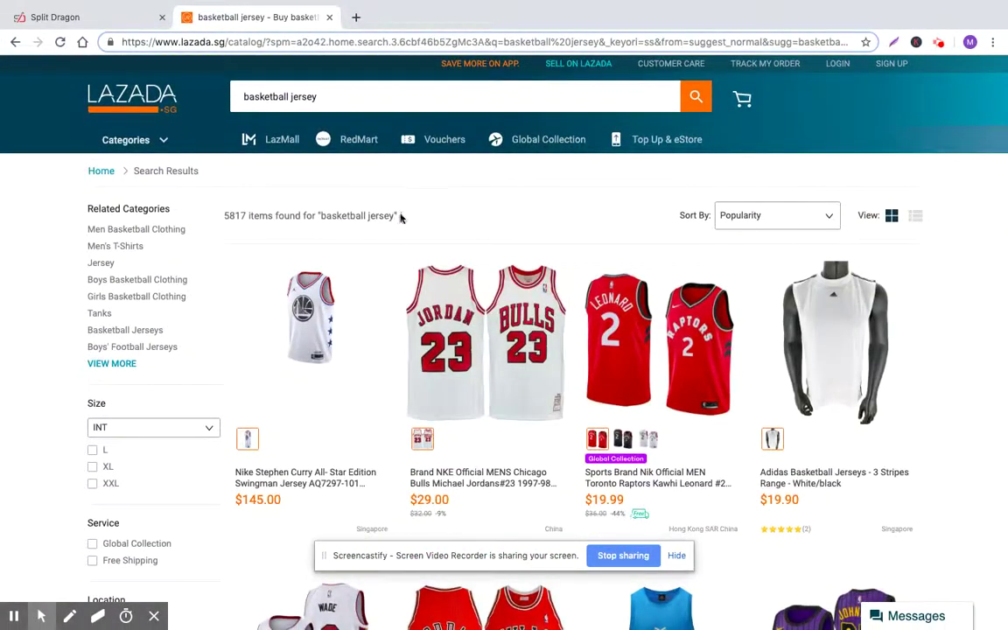
scroll(487, 326, "down", 10)
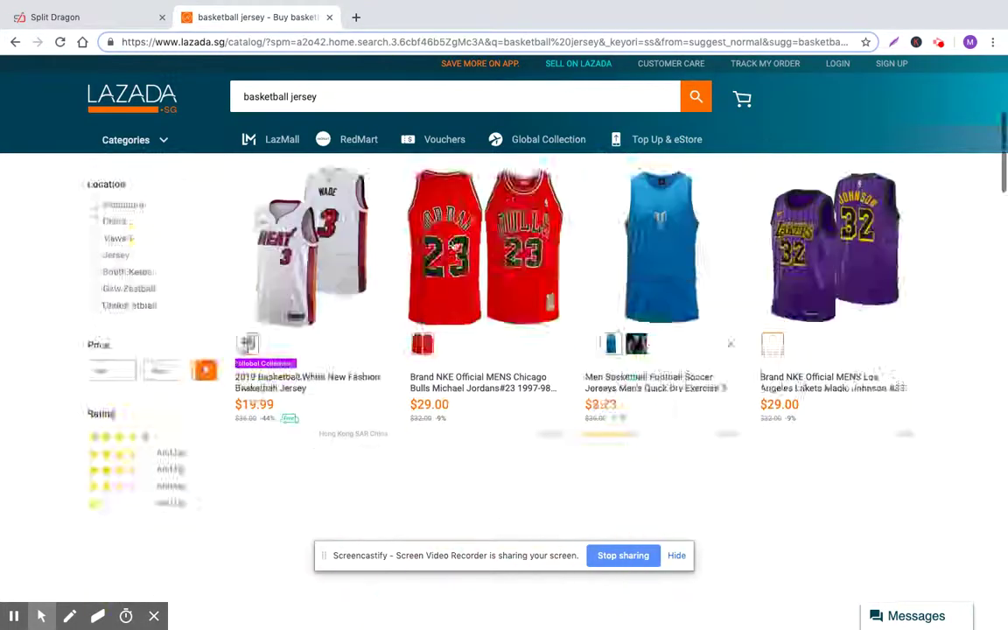
scroll(487, 325, "down", 3)
scroll(481, 306, "up", 15)
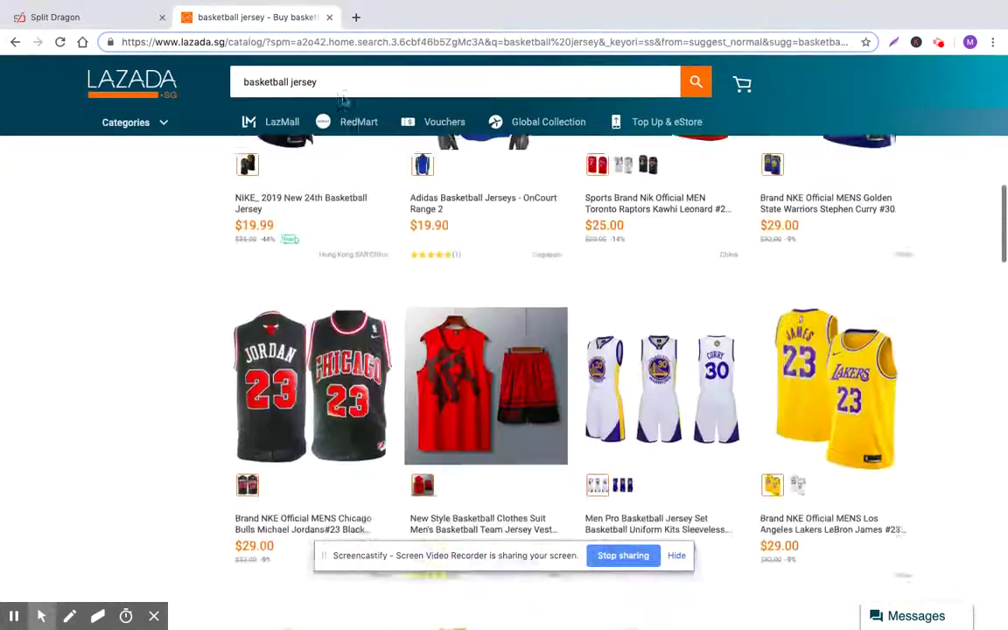
scroll(469, 262, "down", 10)
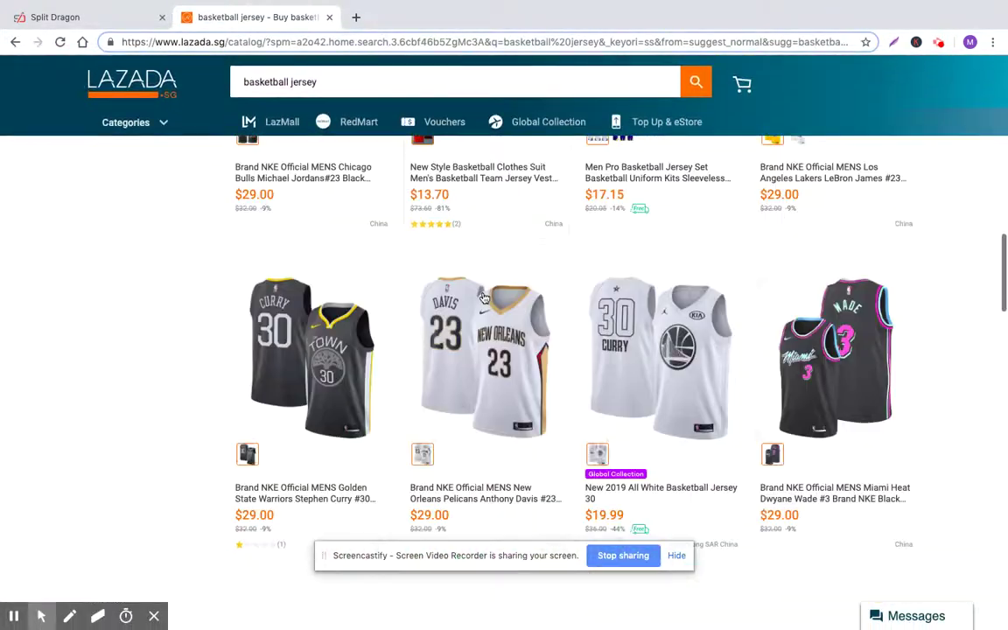
scroll(487, 300, "up", 5)
scroll(438, 263, "up", 5)
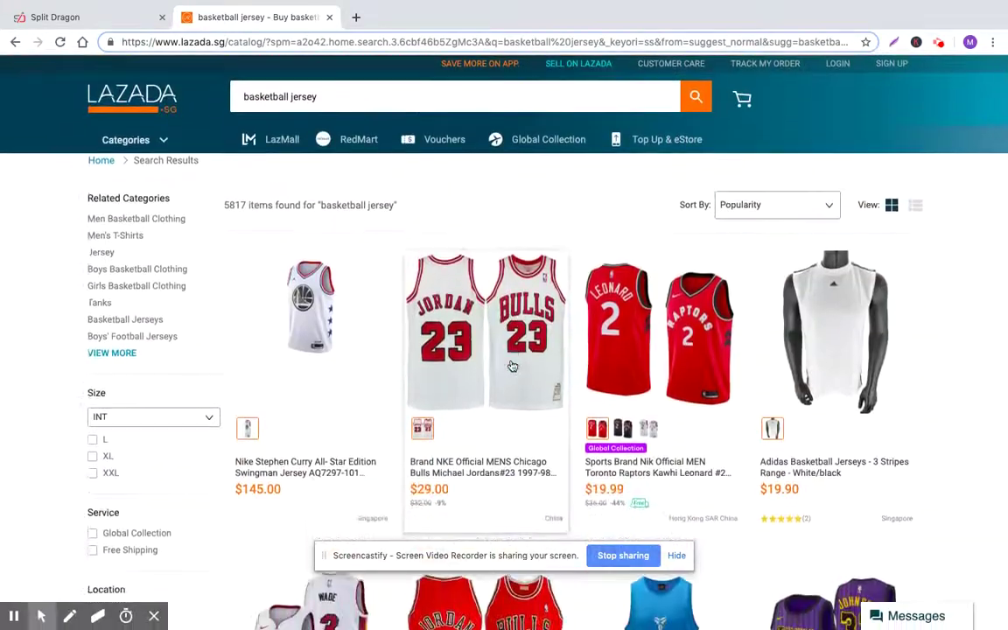
scroll(513, 369, "down", 10)
scroll(512, 368, "down", 8)
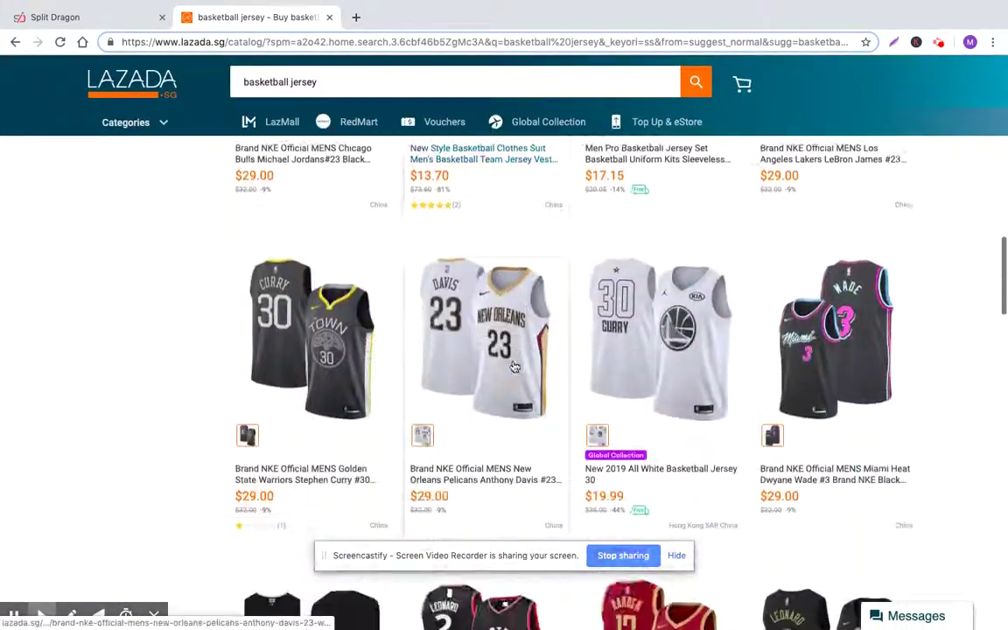
scroll(514, 366, "down", 10)
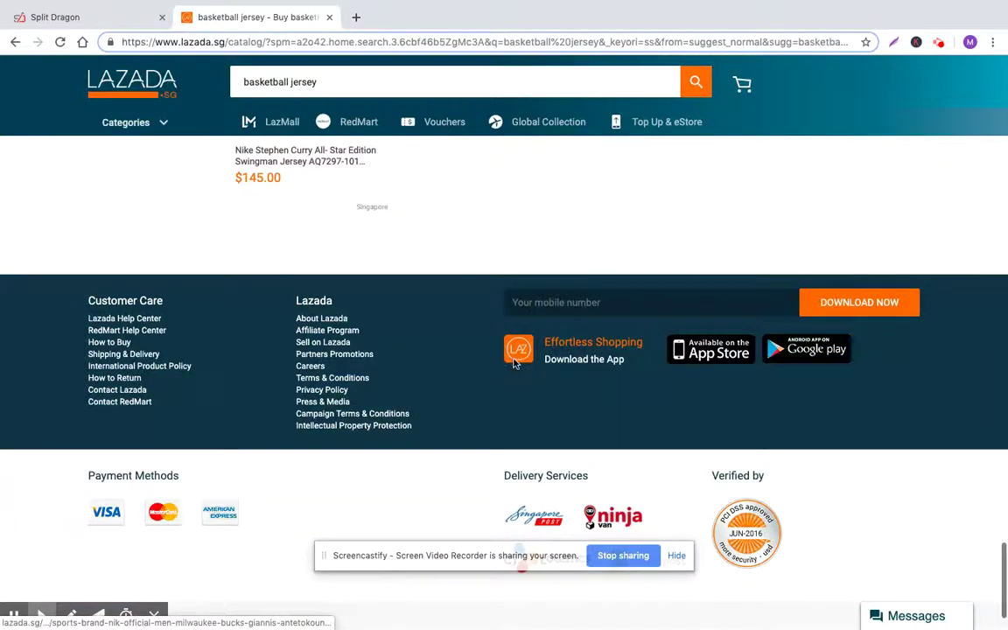
scroll(516, 358, "up", 15)
scroll(515, 355, "up", 5)
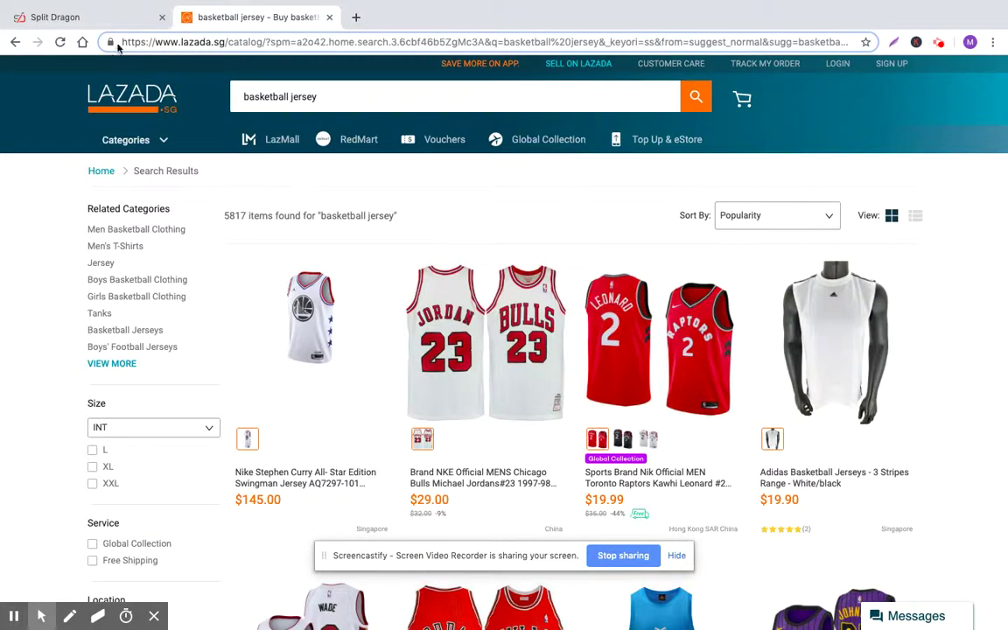
Switch to Split Dragon and open the $100.00 "Mass Mobile" product from the products list.
left_click(103, 25)
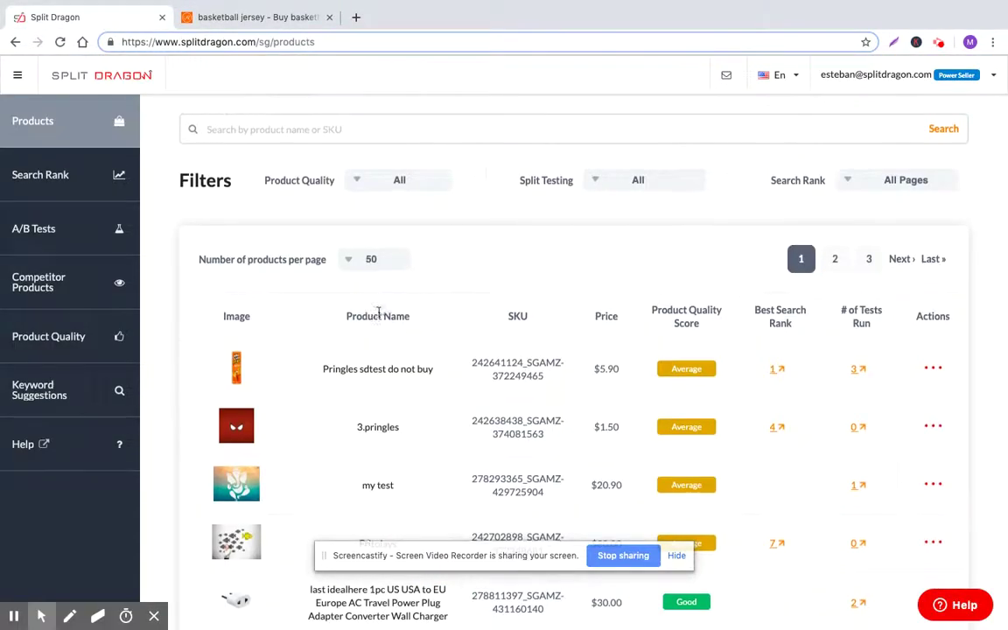
scroll(378, 313, "down", 3)
scroll(422, 358, "down", 1)
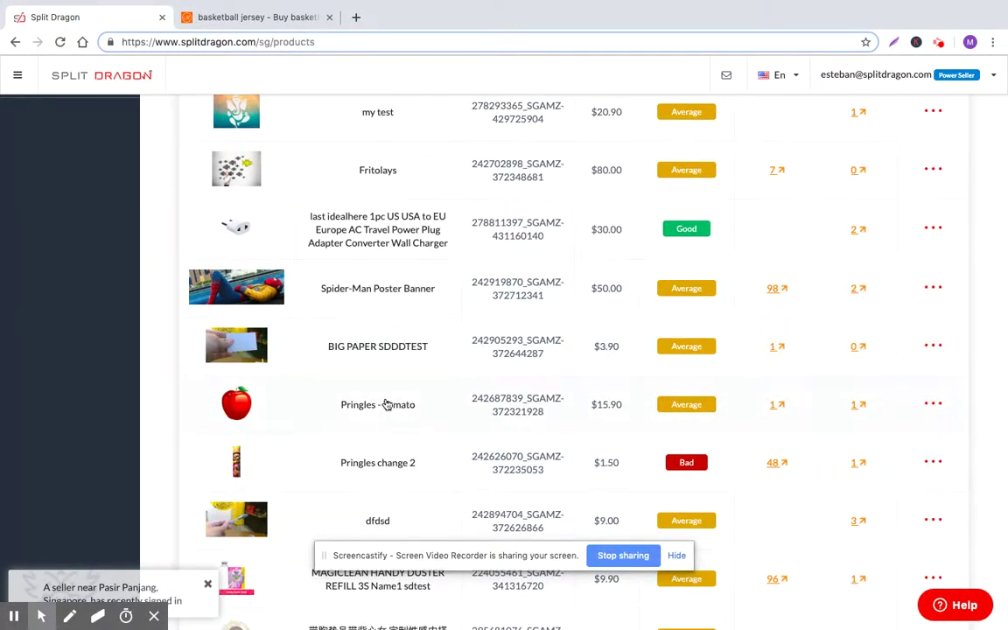
scroll(393, 405, "up", 5)
scroll(393, 405, "down", 10)
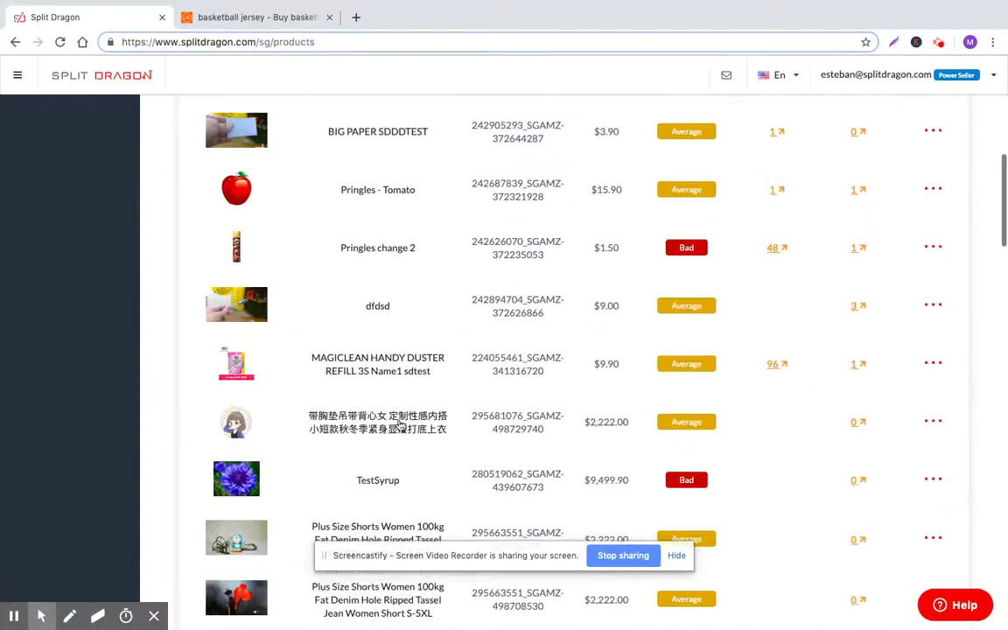
scroll(398, 423, "down", 2)
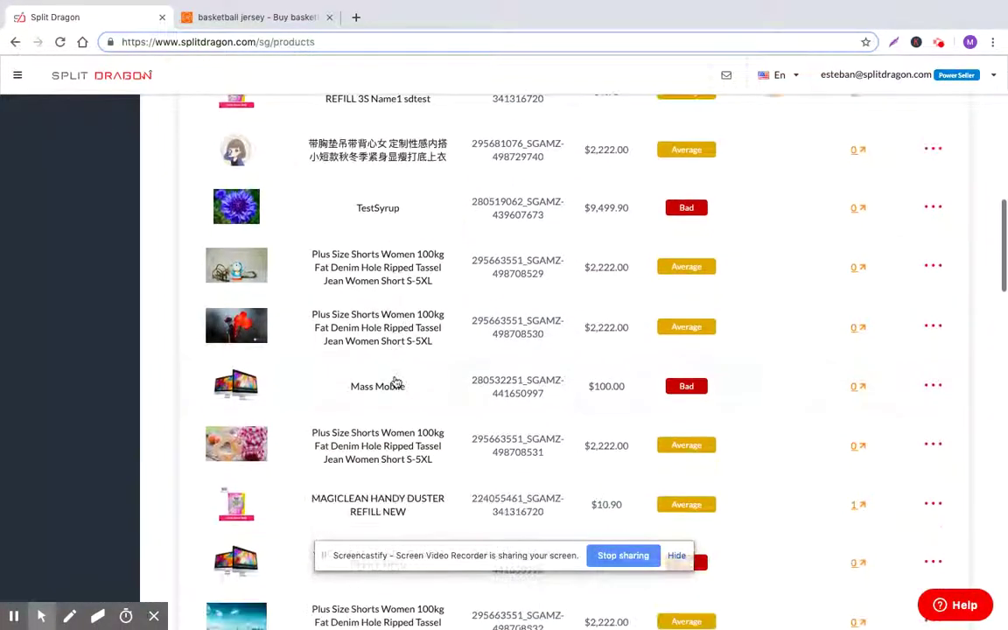
left_click(383, 390)
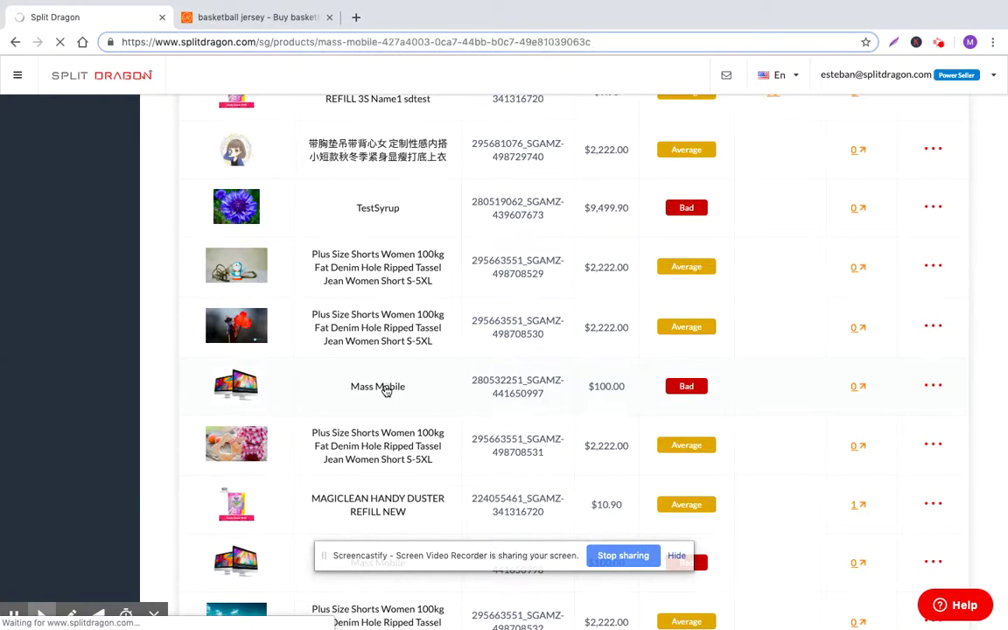
View the product quality score details of Mass Mobile and open its keyword suggestions.
scroll(468, 385, "down", 2)
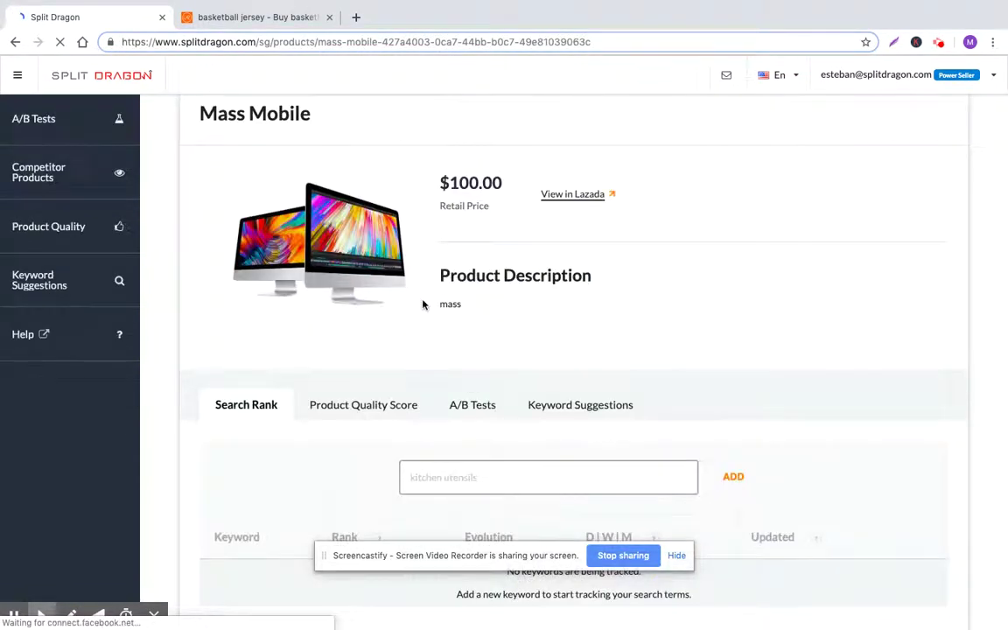
scroll(433, 328, "down", 3)
left_click(346, 231)
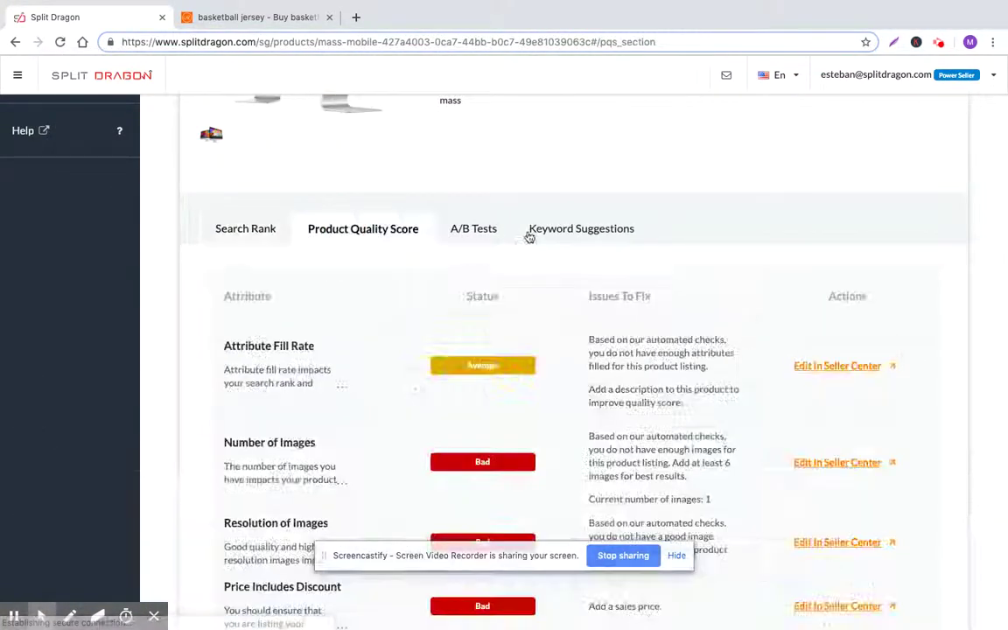
left_click(529, 231)
scroll(522, 238, "up", 3)
scroll(466, 348, "down", 1)
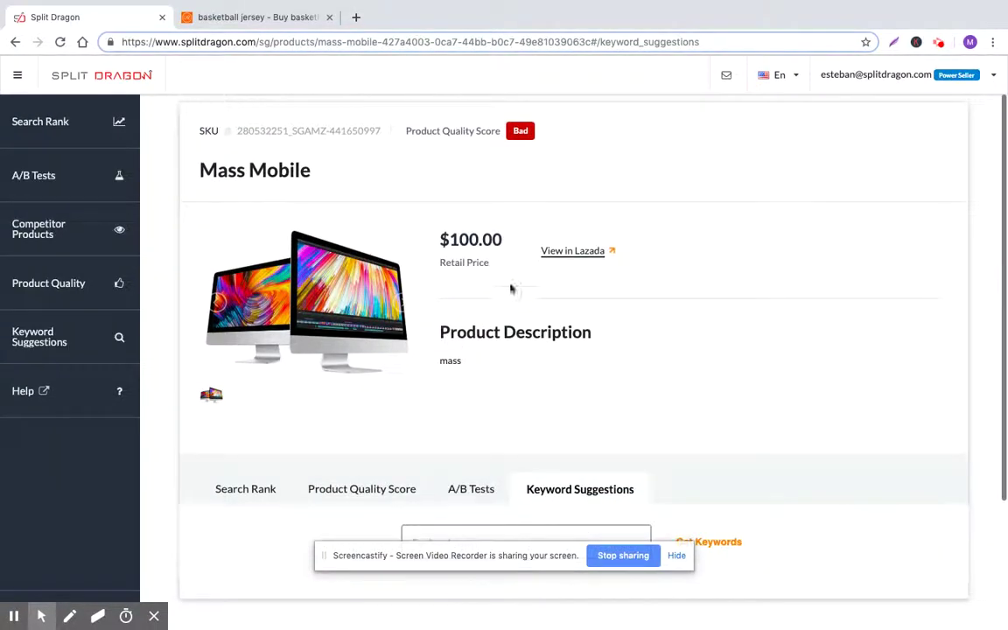
Get keyword suggestions for the term "computer" for the Mass Mobile product.
scroll(520, 342, "down", 2)
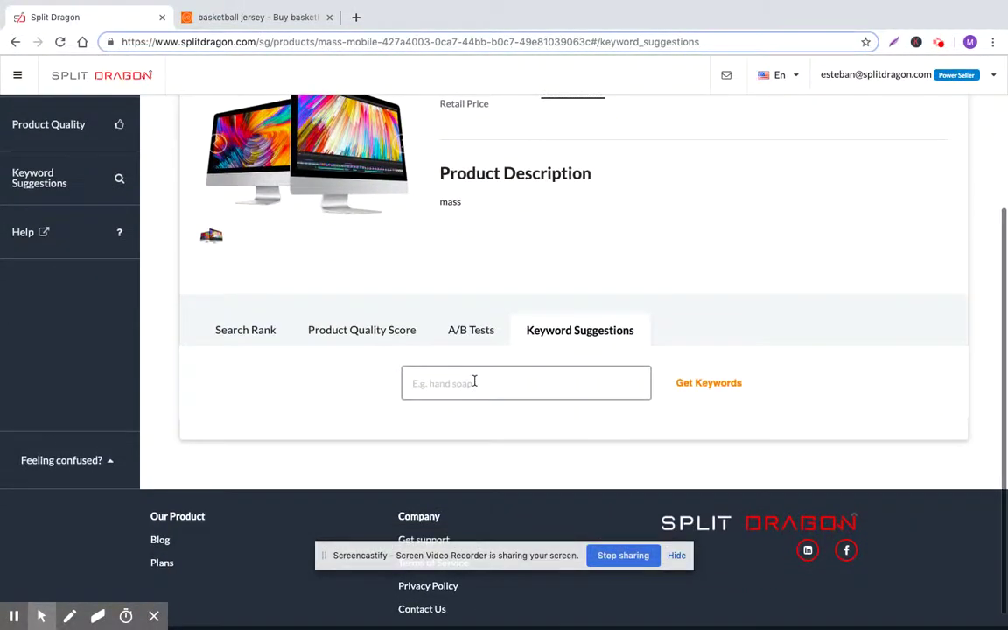
left_click(474, 382)
type("comp")
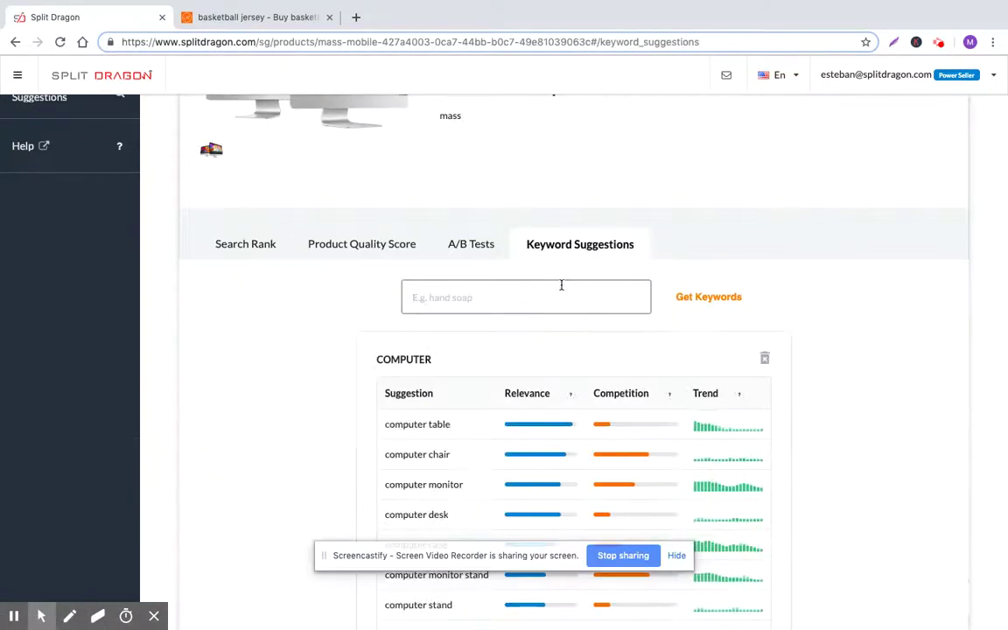
Examine the relevance, competition and trend of the "computer" suggestions, comparing them with the product shown.
scroll(562, 284, "down", 2)
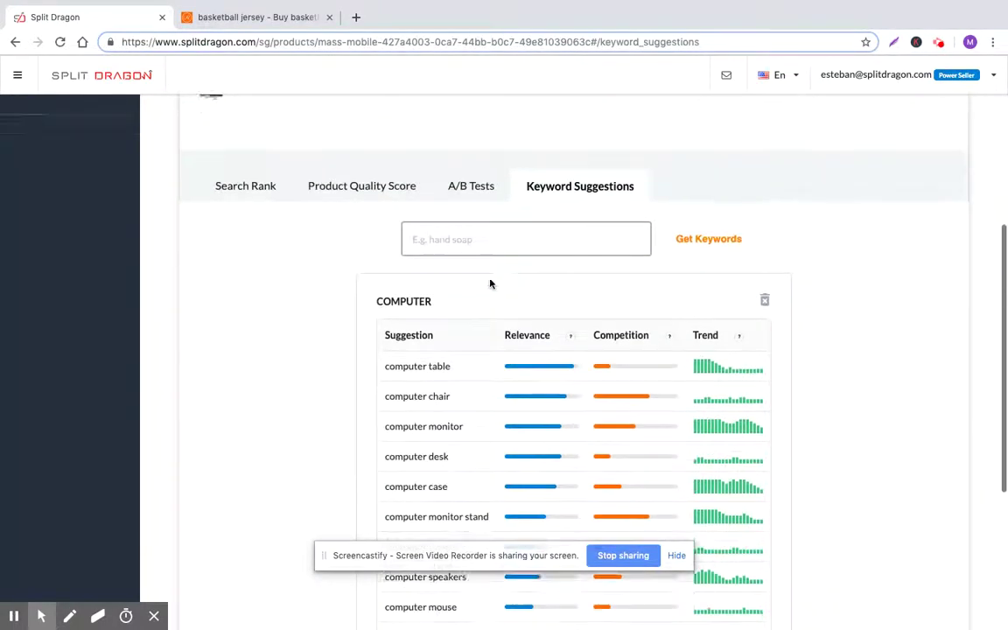
left_click_drag(463, 407, 413, 408)
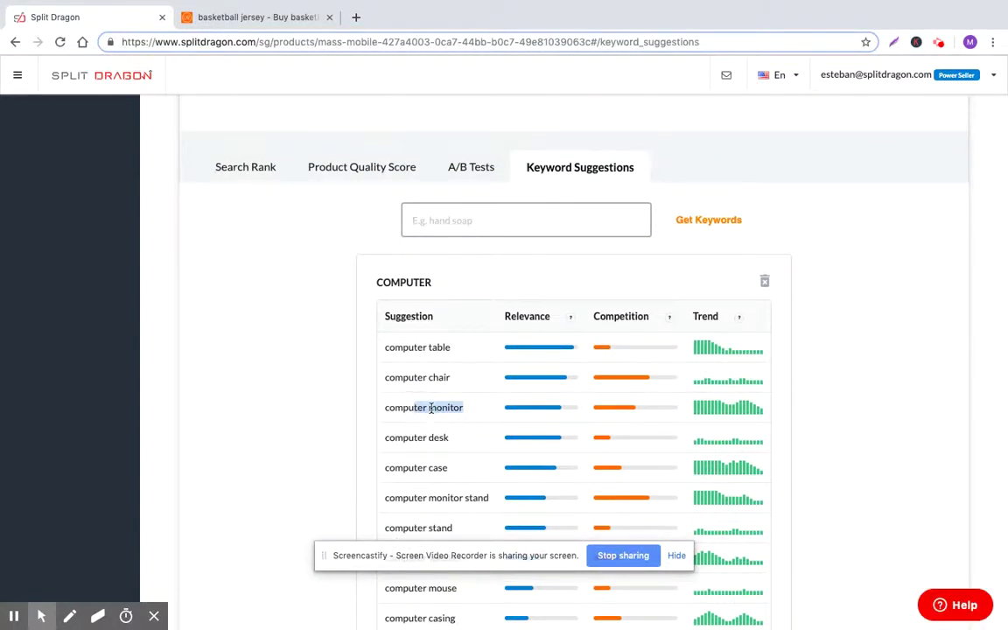
scroll(432, 389, "down", 1)
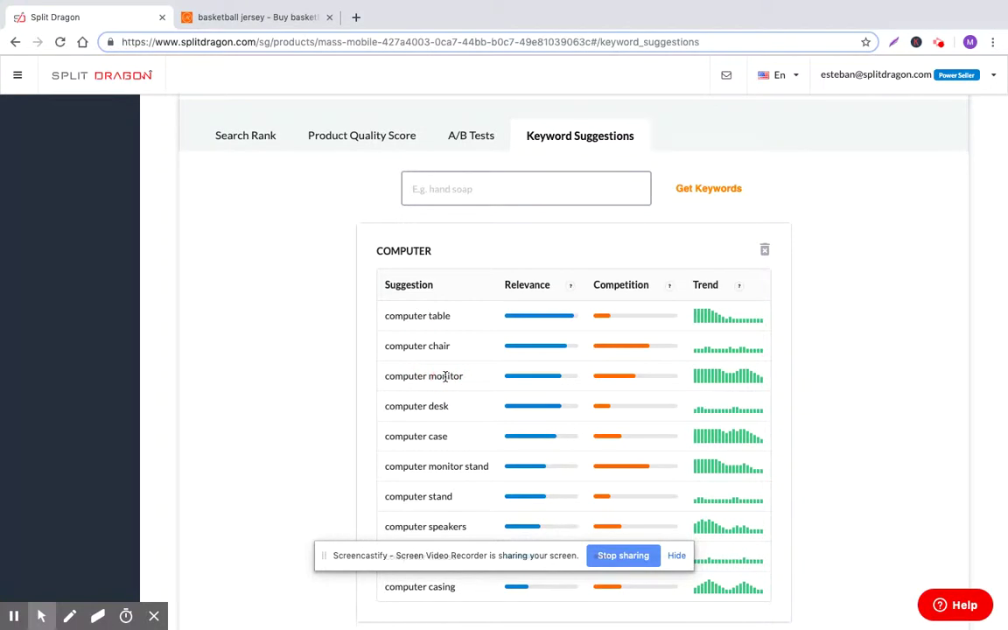
scroll(442, 380, "up", 7)
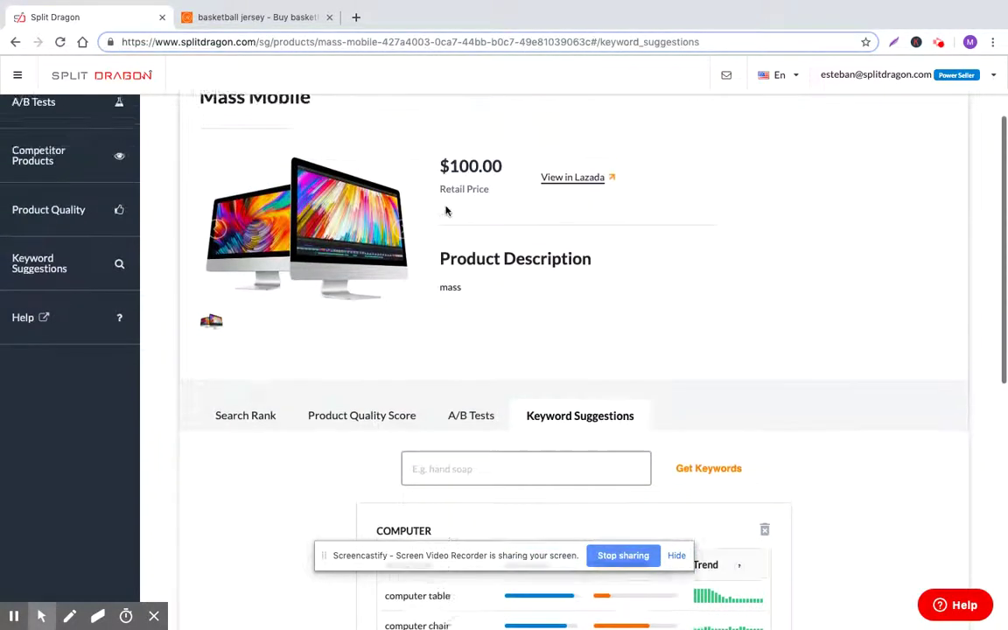
scroll(446, 211, "up", 1)
scroll(360, 311, "down", 7)
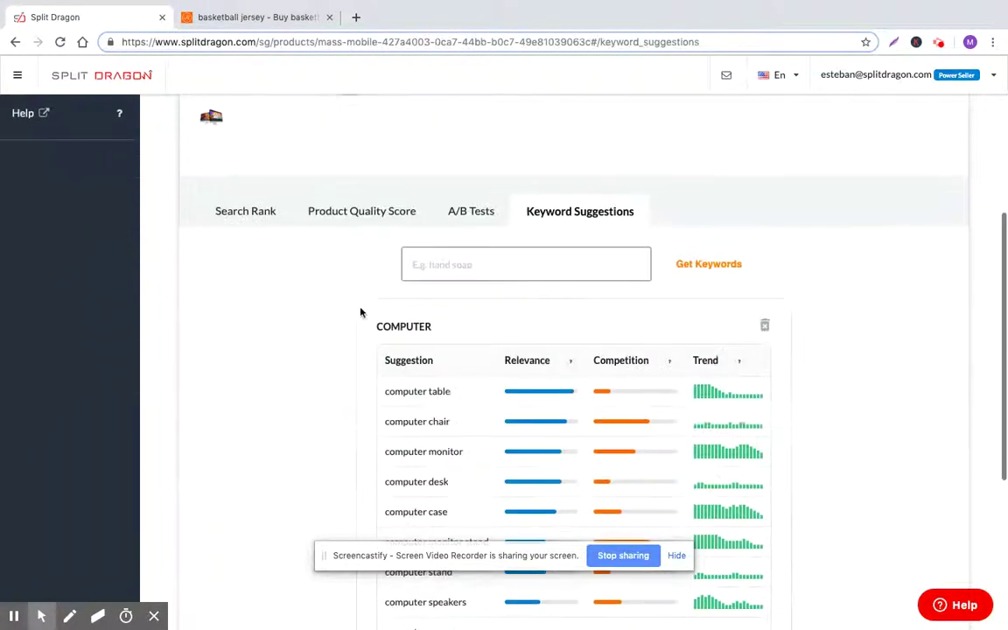
scroll(445, 414, "down", 1)
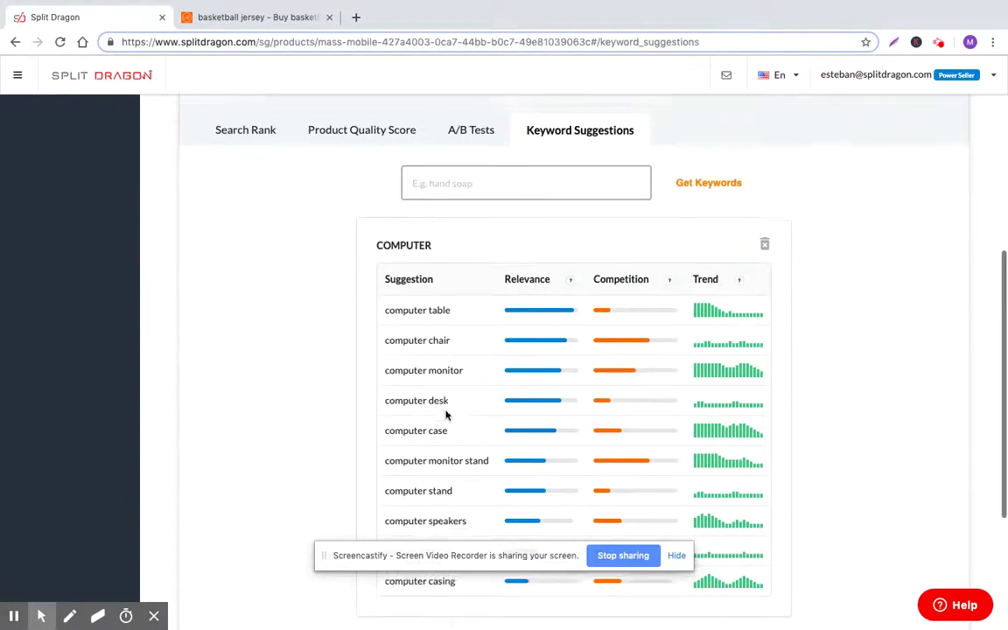
scroll(442, 394, "down", 1)
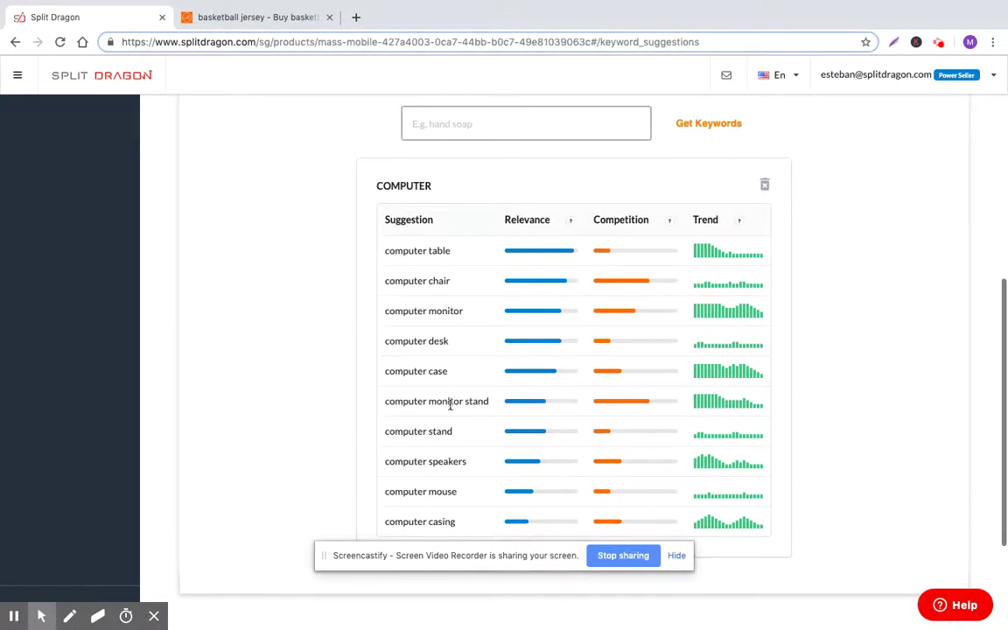
scroll(455, 410, "down", 1)
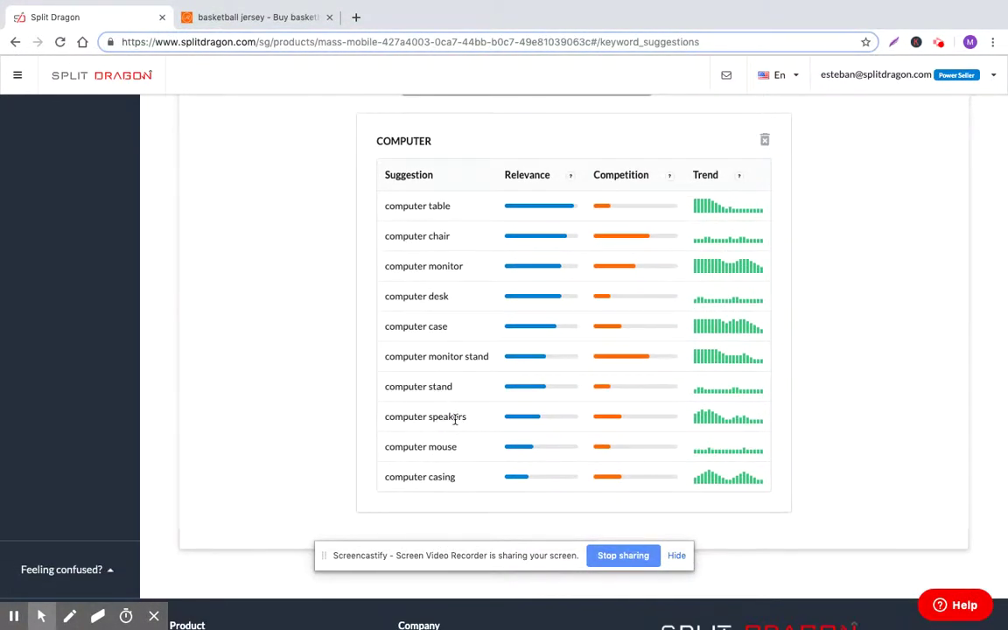
scroll(453, 417, "down", 1)
Get keyword suggestions for the more specific term "computer monitor".
scroll(456, 464, "up", 3)
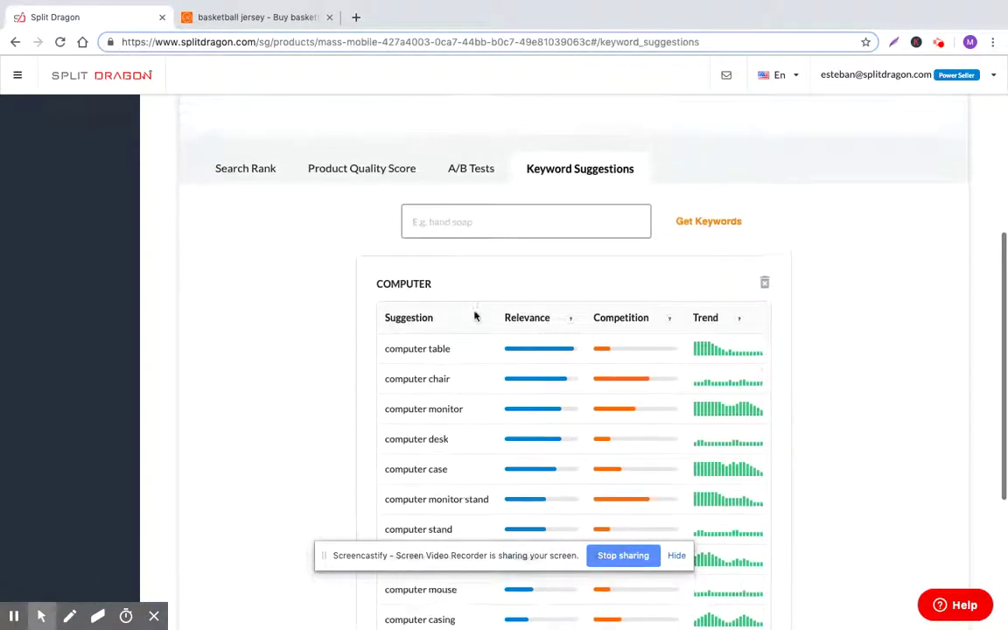
left_click(474, 234)
type("computer")
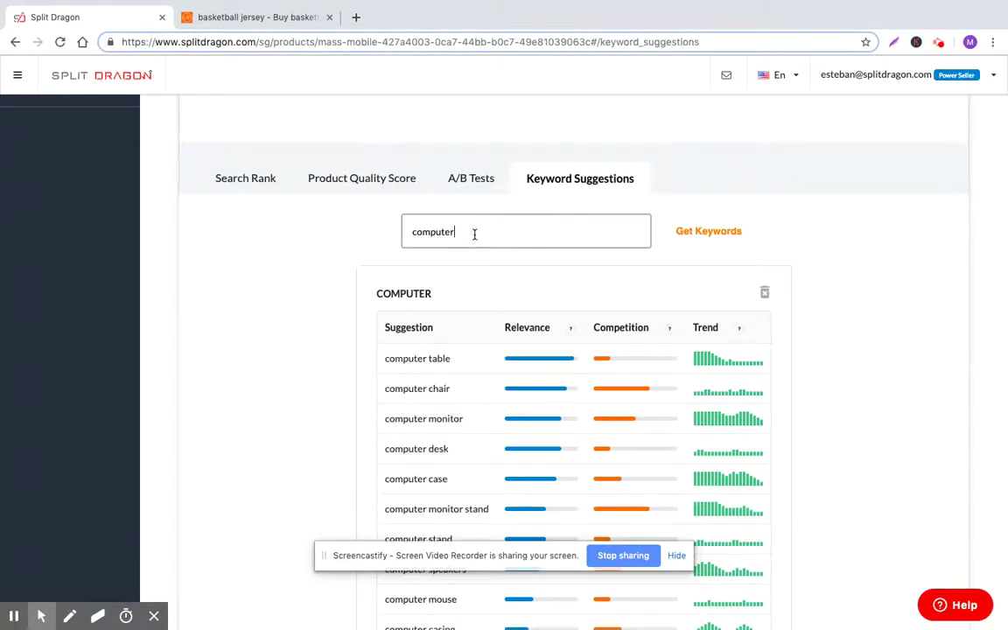
type(" monitor")
left_click(718, 231)
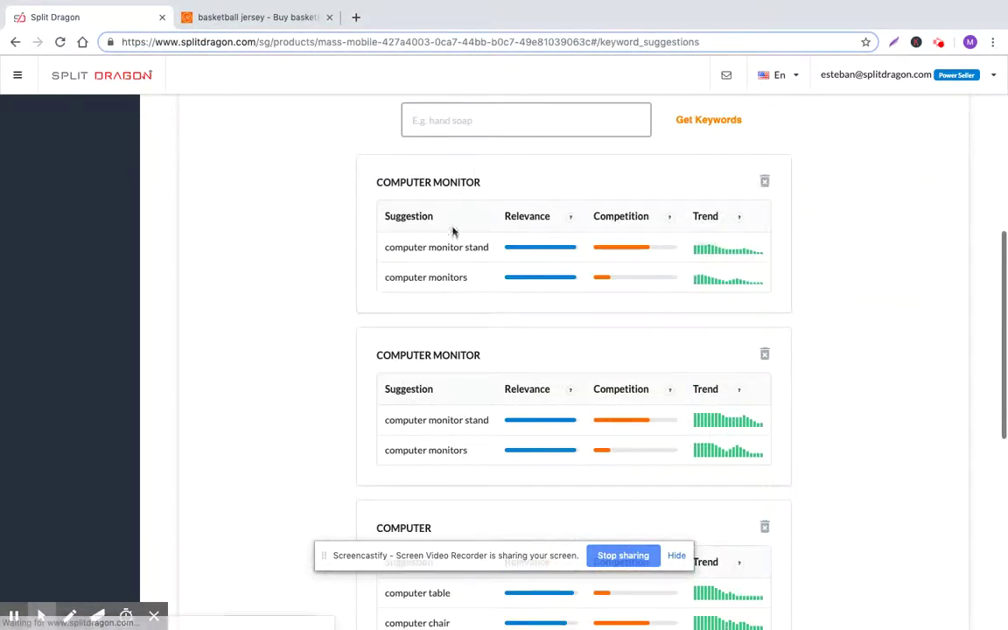
Examine the suggestions for "computer monitor", including their relevance, competition and trend, against the product's picture.
double_click(474, 247)
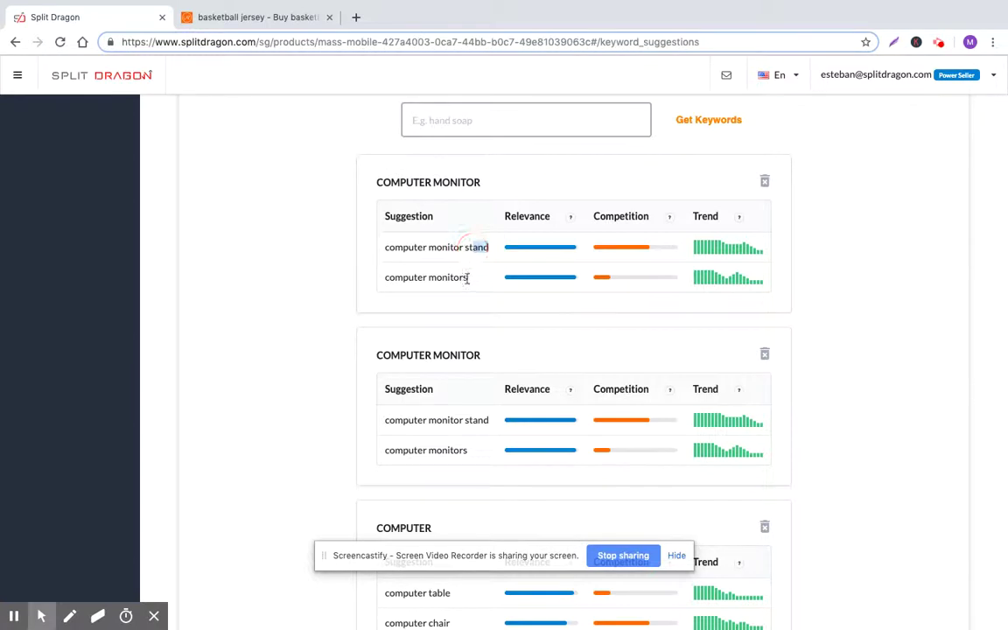
double_click(446, 277)
scroll(460, 297, "up", 1)
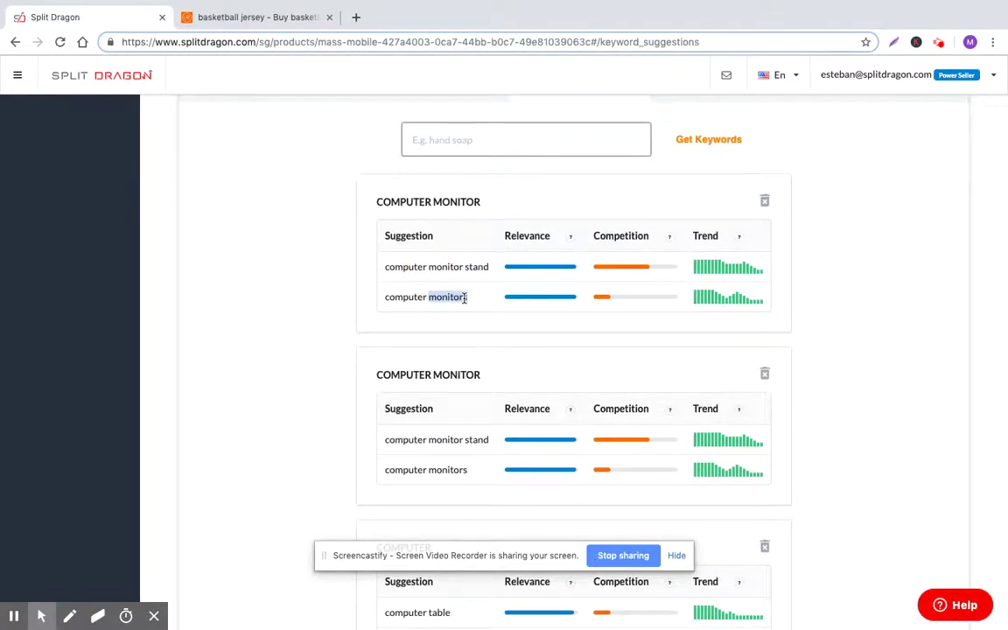
left_click(468, 302)
left_click_drag(428, 296, 467, 296)
left_click_drag(433, 375, 478, 374)
scroll(363, 331, "up", 5)
scroll(549, 392, "down", 6)
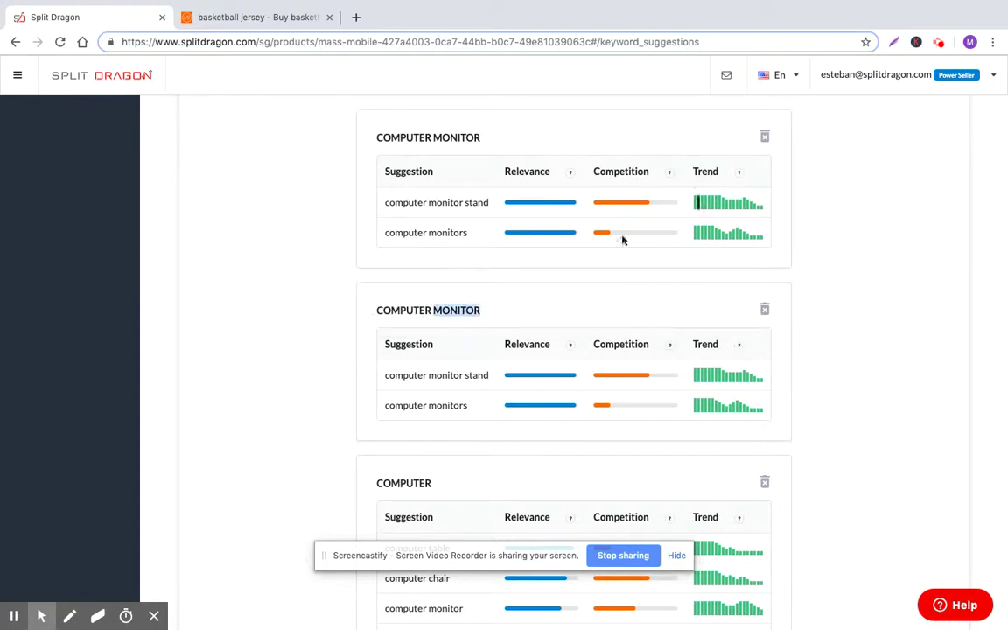
scroll(622, 240, "up", 2)
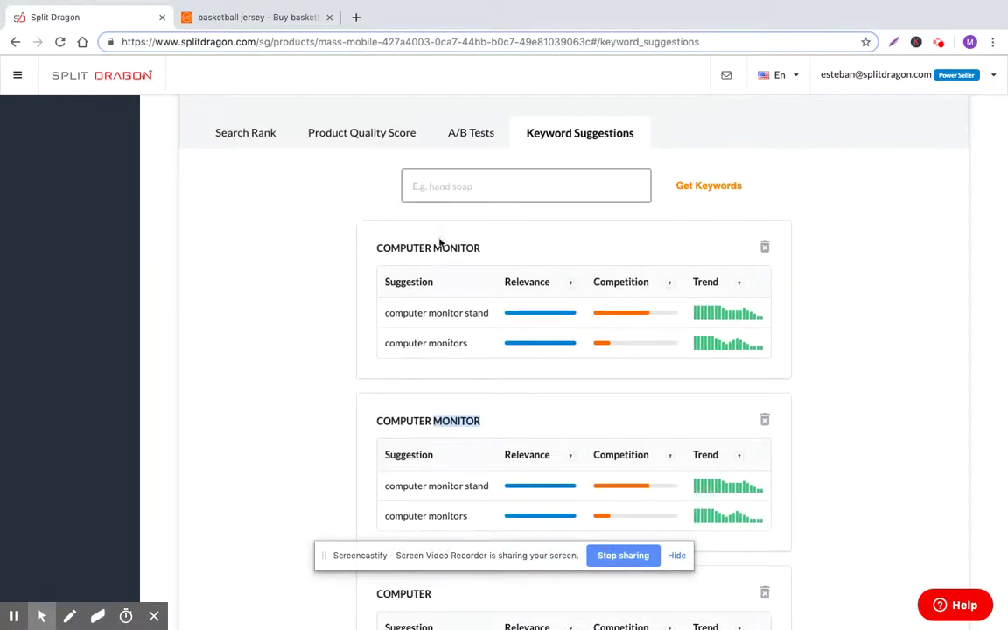
Copy the suggestion "computer monitor stand", add it as a tracked Search Rank keyword for Mass Mobile, and dismiss the notification.
left_click_drag(489, 317, 386, 314)
key("ctrl+c")
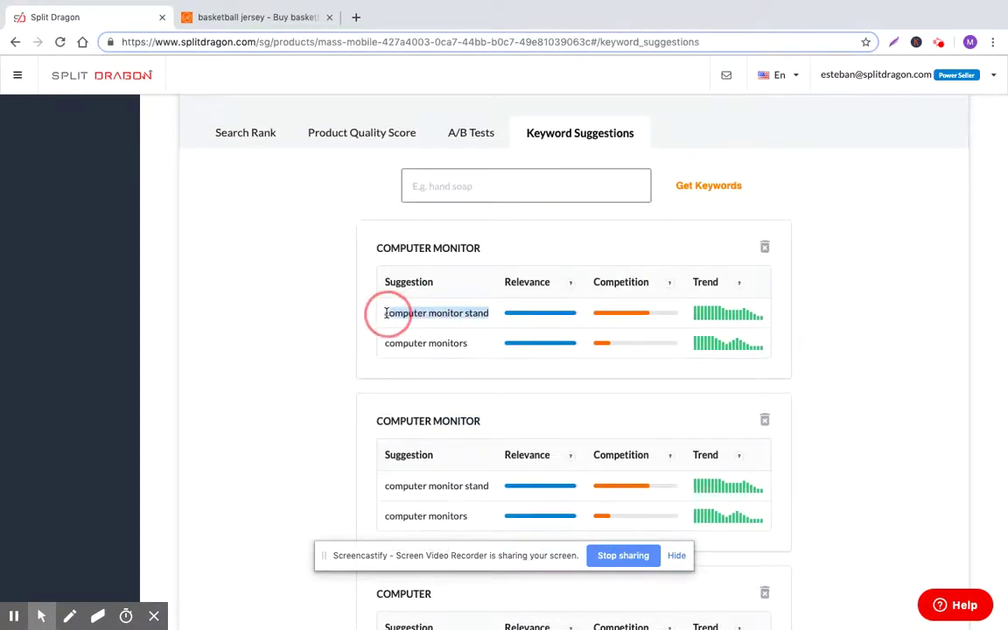
left_click(239, 135)
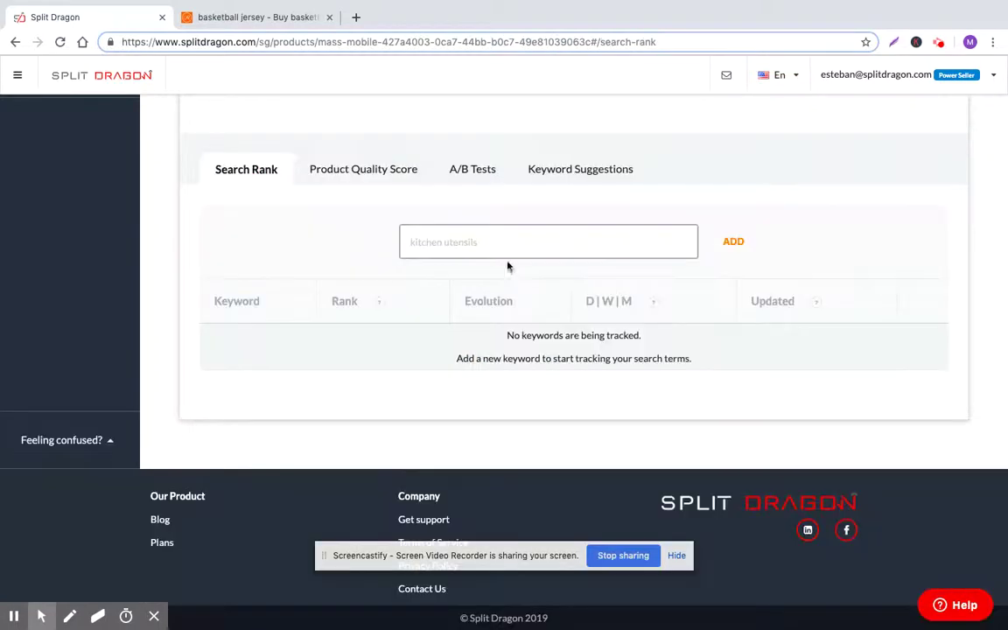
left_click(604, 241)
key("ctrl+v")
left_click(573, 238)
key("Return")
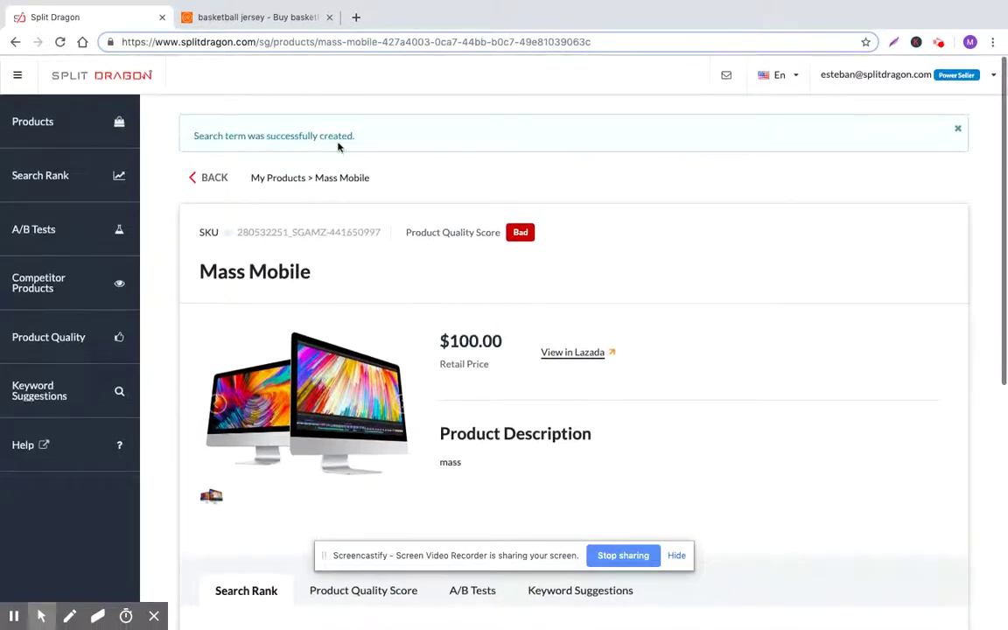
left_click(958, 128)
scroll(398, 243, "down", 3)
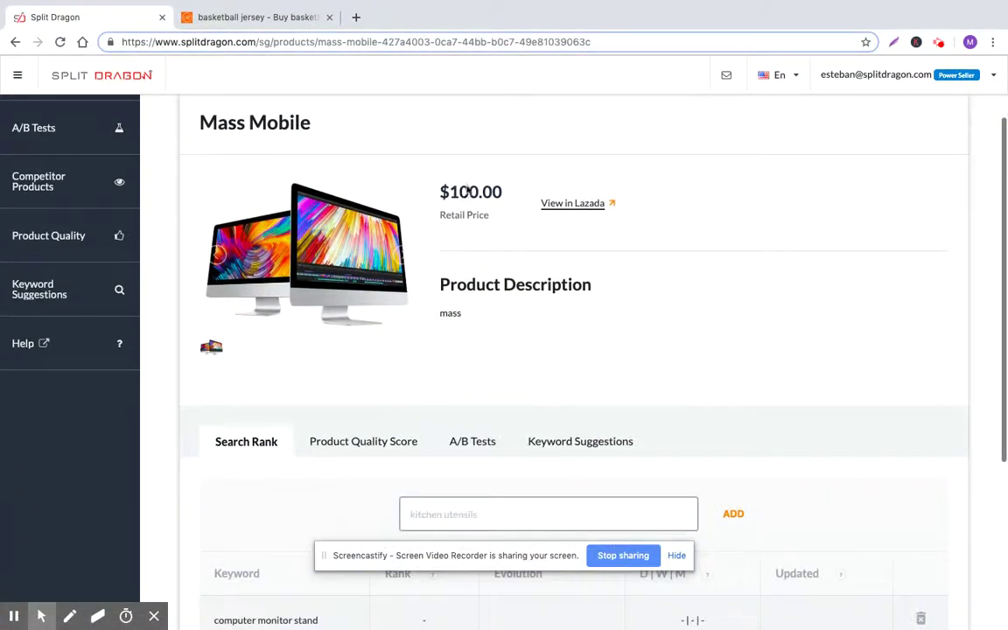
scroll(437, 228, "down", 2)
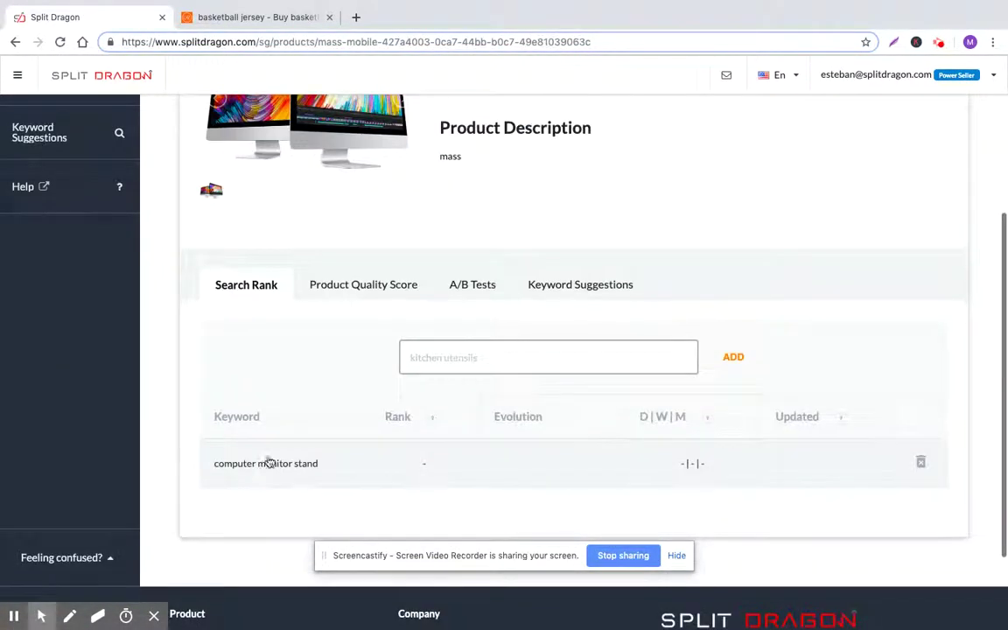
scroll(350, 350, "up", 3)
scroll(379, 257, "down", 5)
scroll(474, 418, "up", 3)
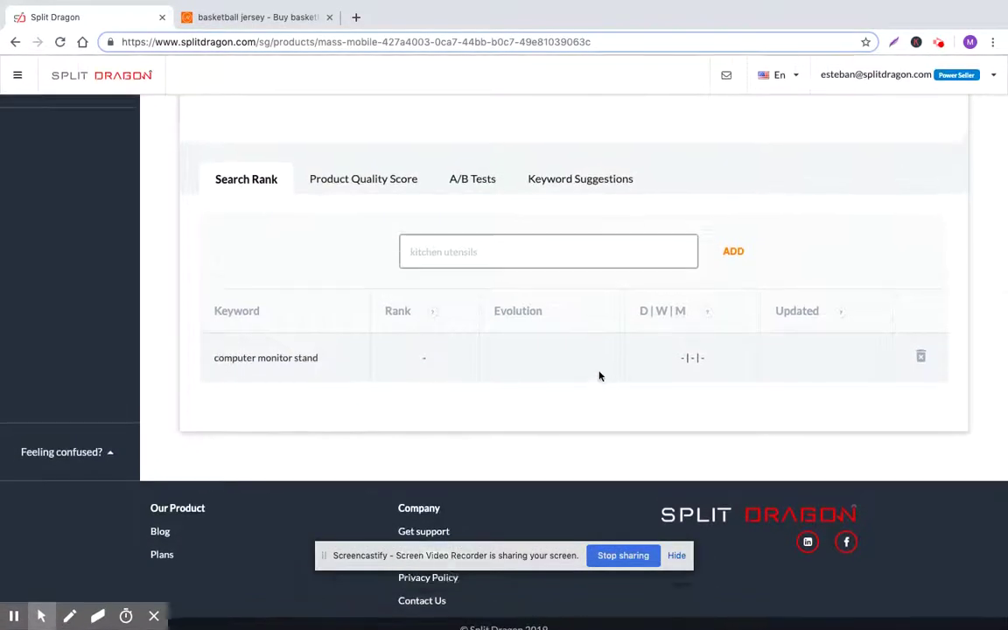
Copy a suggestion from Keyword Suggestions again and add it, edited to "computer monitors", as a tracked Search Rank keyword.
left_click(556, 346)
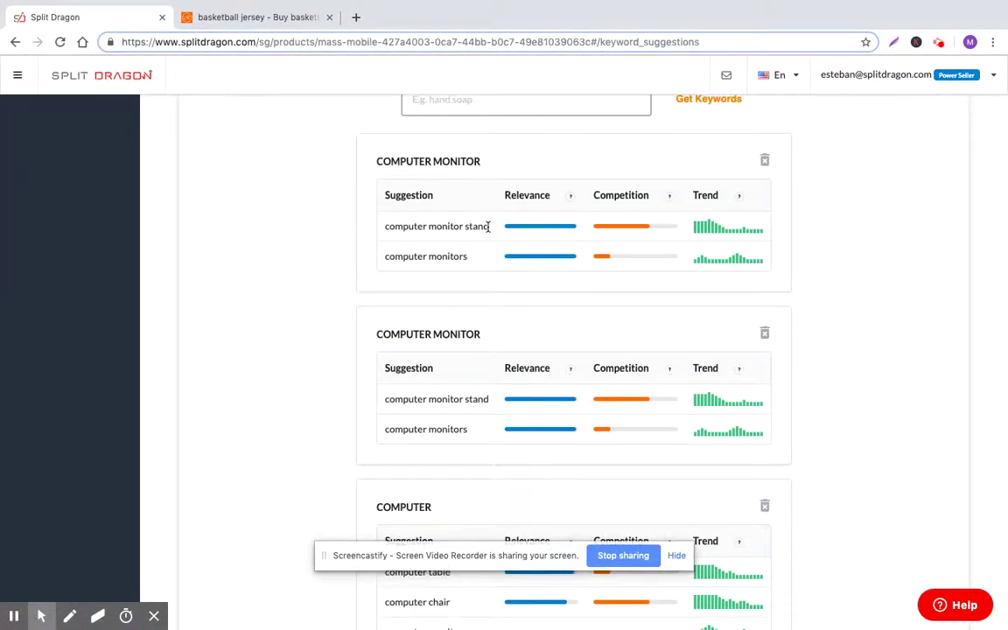
left_click_drag(488, 226, 385, 226)
key("ctrl+c")
left_click(308, 234)
scroll(308, 235, "up", 5)
left_click(250, 440)
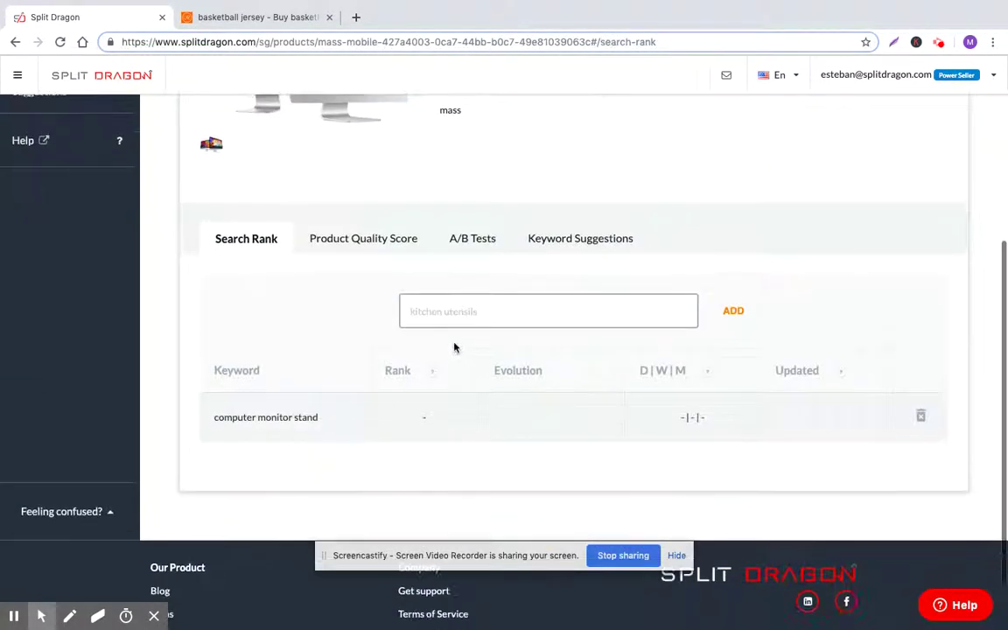
left_click(479, 313)
key("ctrl+v")
key("BackSpace")
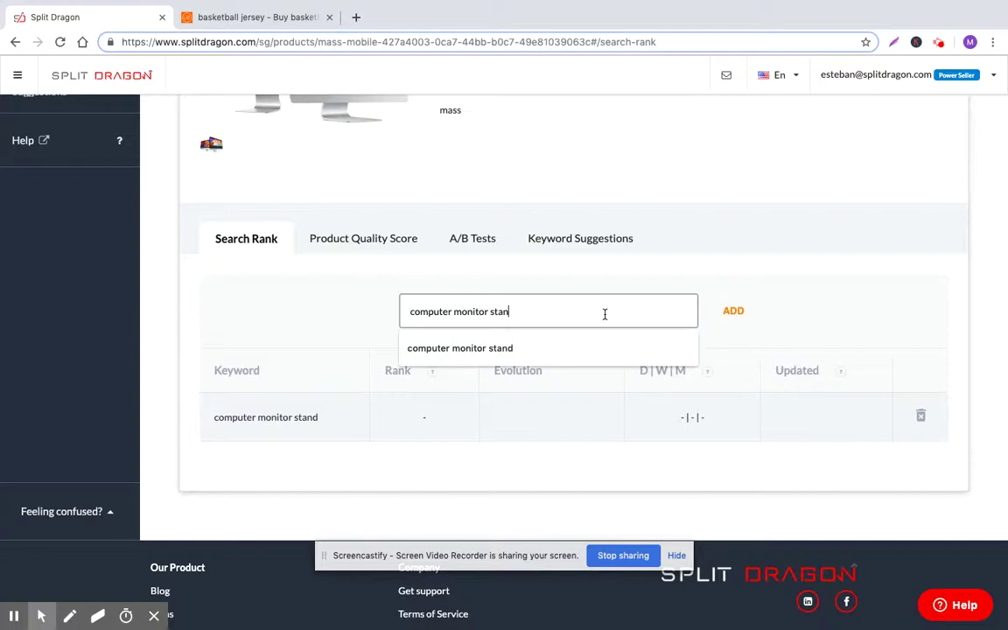
type("s")
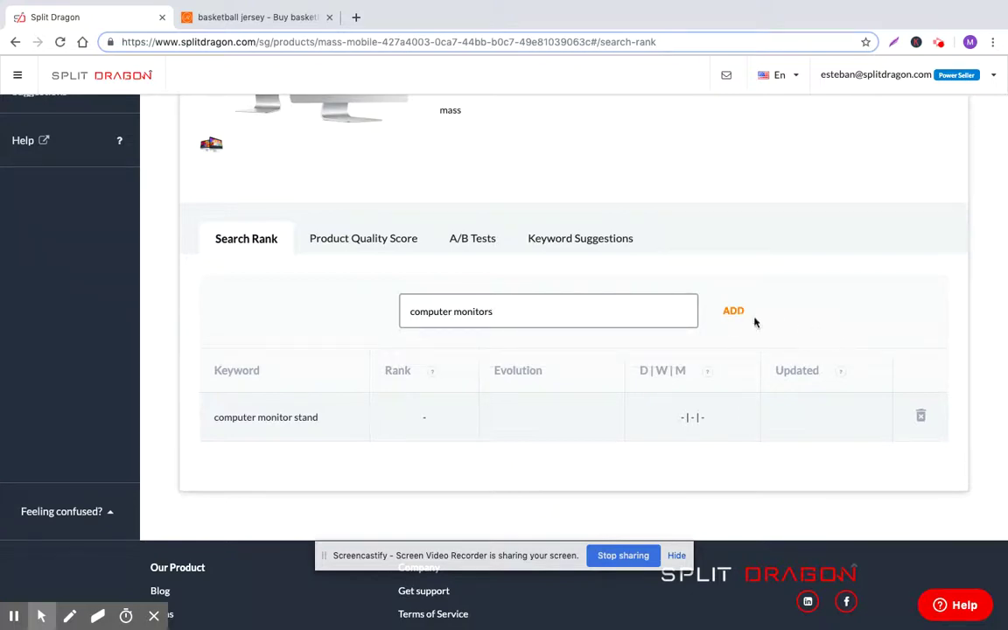
left_click(735, 313)
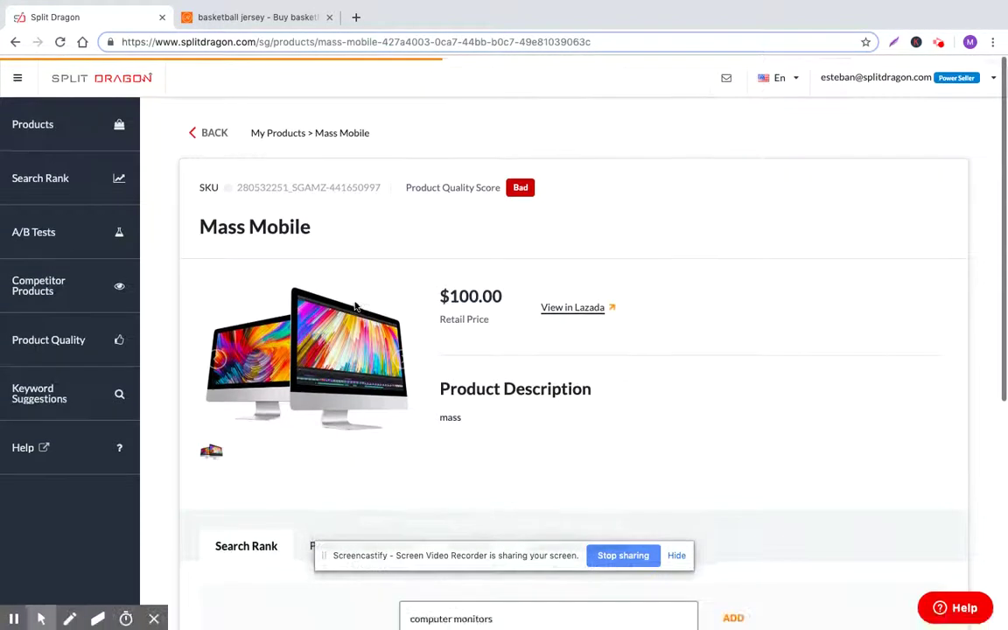
Add "mac monitor" as another tracked Search Rank keyword for Mass Mobile.
scroll(403, 304, "down", 3)
left_click(465, 382)
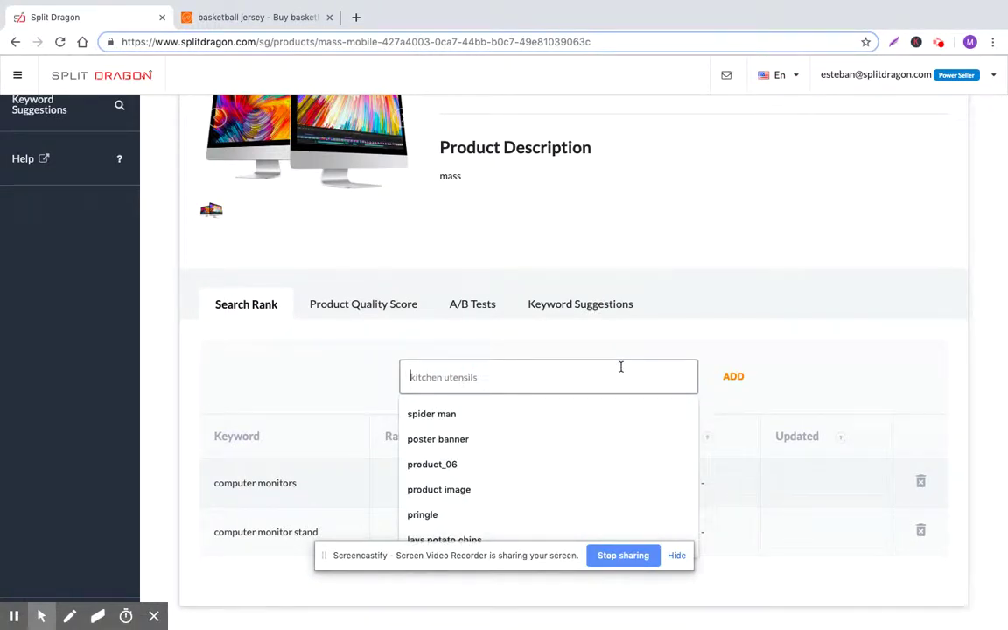
type("mac monitor")
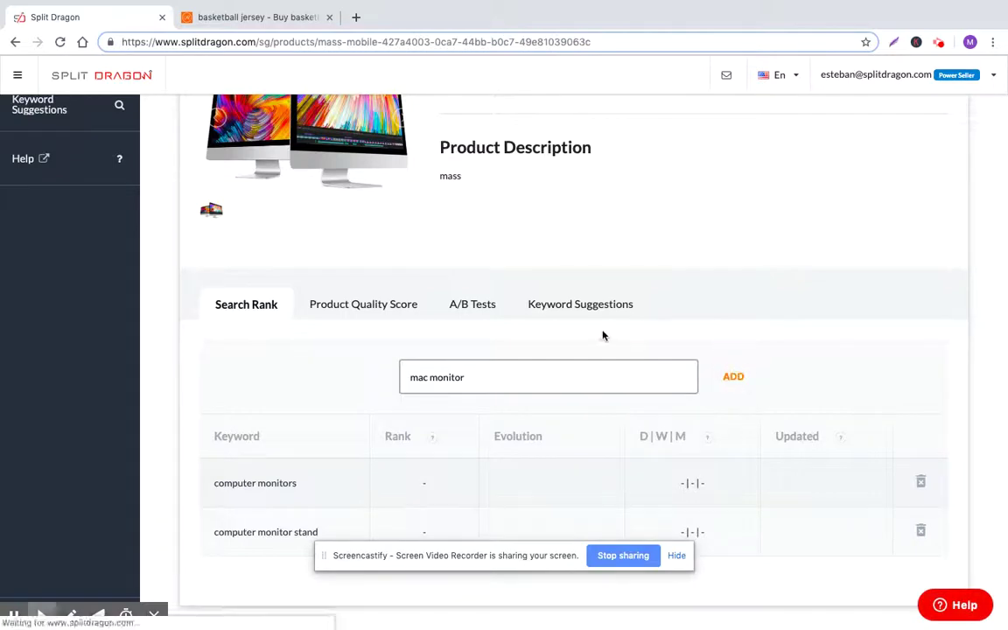
scroll(545, 431, "down", 3)
scroll(544, 432, "down", 3)
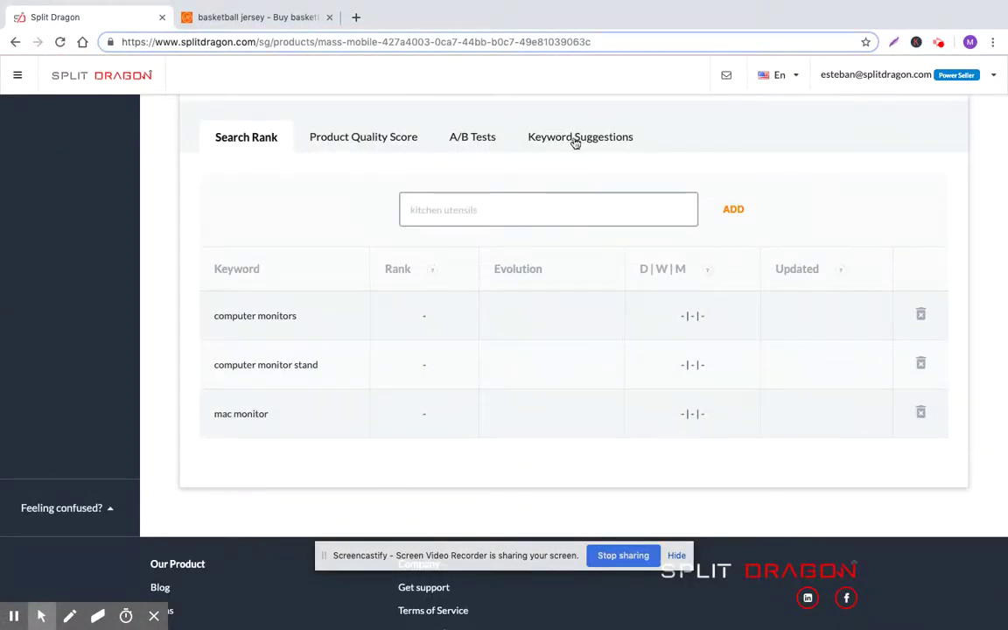
Compare the product's tracked Search Rank keywords with its saved suggestion lists for "computer monitor" and "computer".
left_click(574, 139)
scroll(468, 322, "up", 4)
left_click(234, 425)
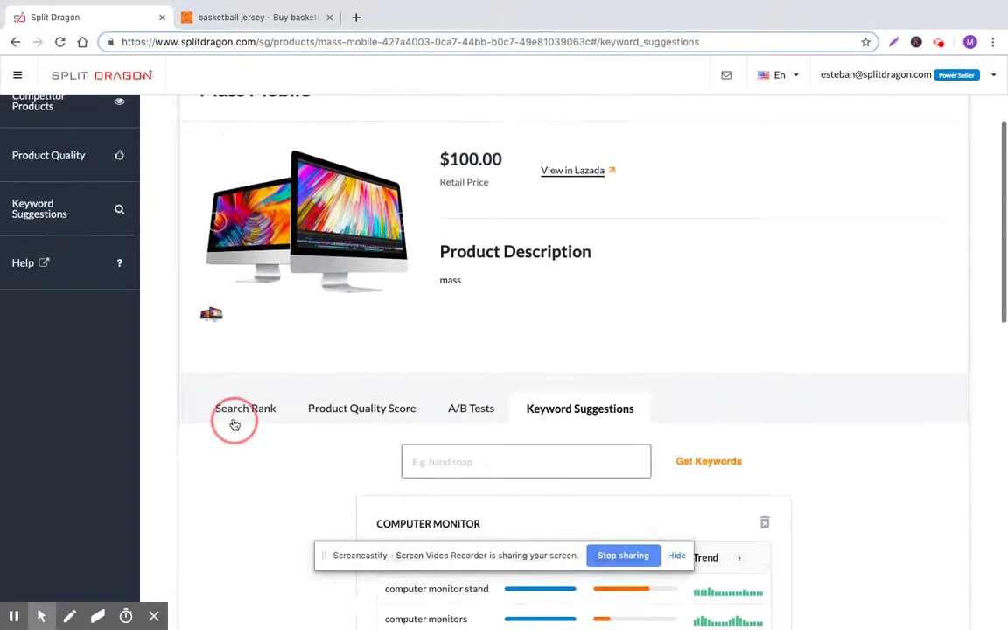
scroll(376, 429, "down", 3)
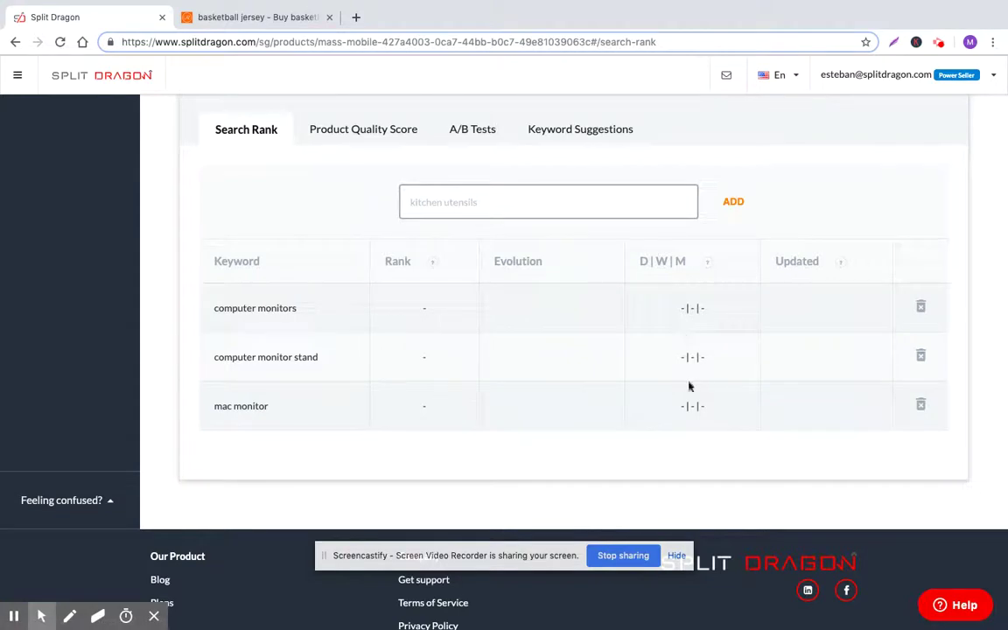
left_click(575, 138)
scroll(431, 299, "down", 4)
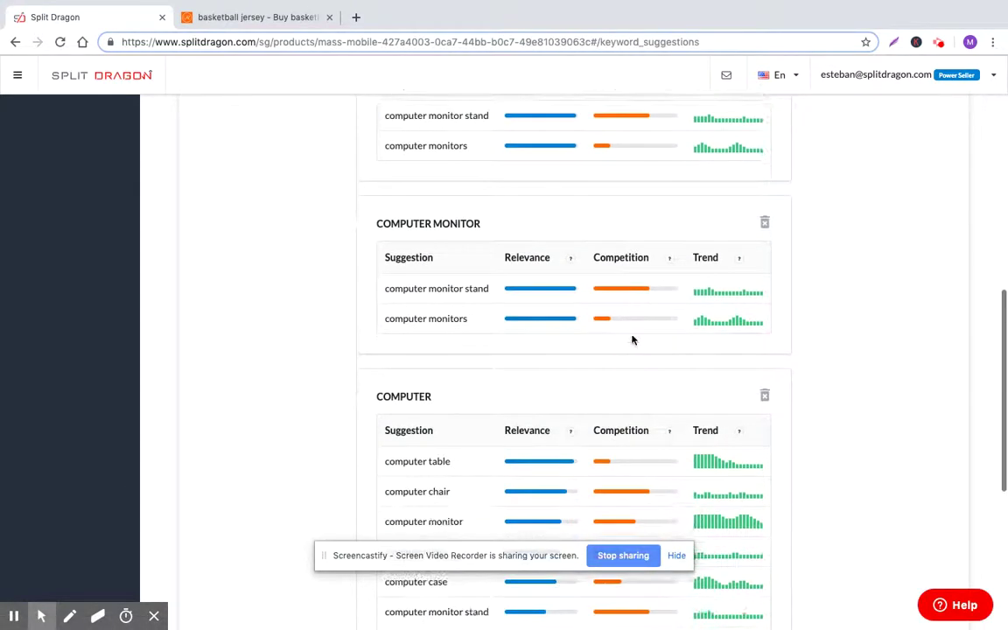
scroll(574, 382, "down", 2)
scroll(590, 382, "up", 8)
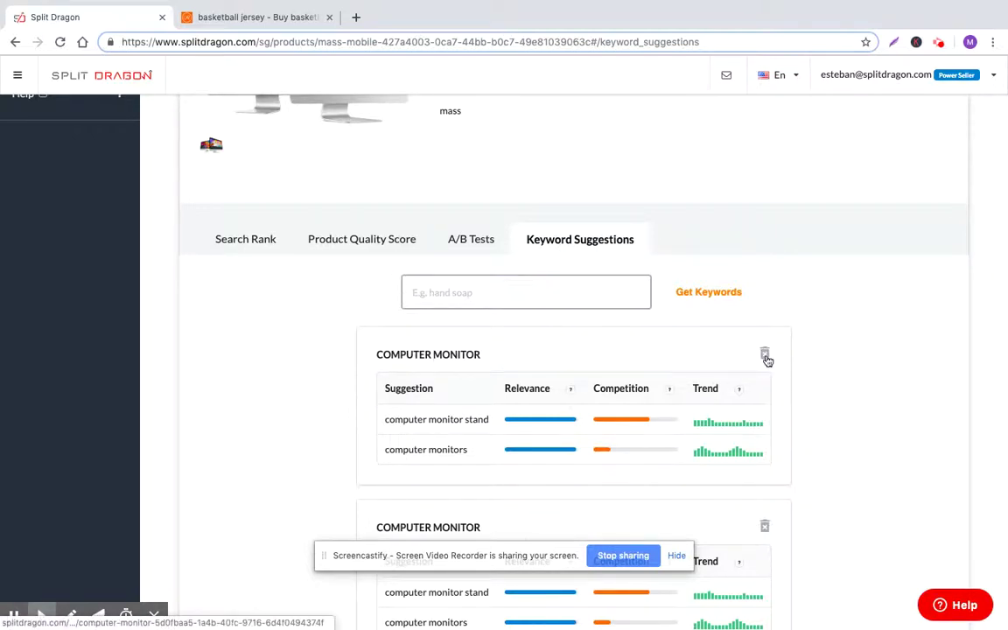
Review the tracked keywords in Mass Mobile's Search Rank, including their rank, evolution and updated columns.
left_click(240, 240)
scroll(474, 415, "down", 1)
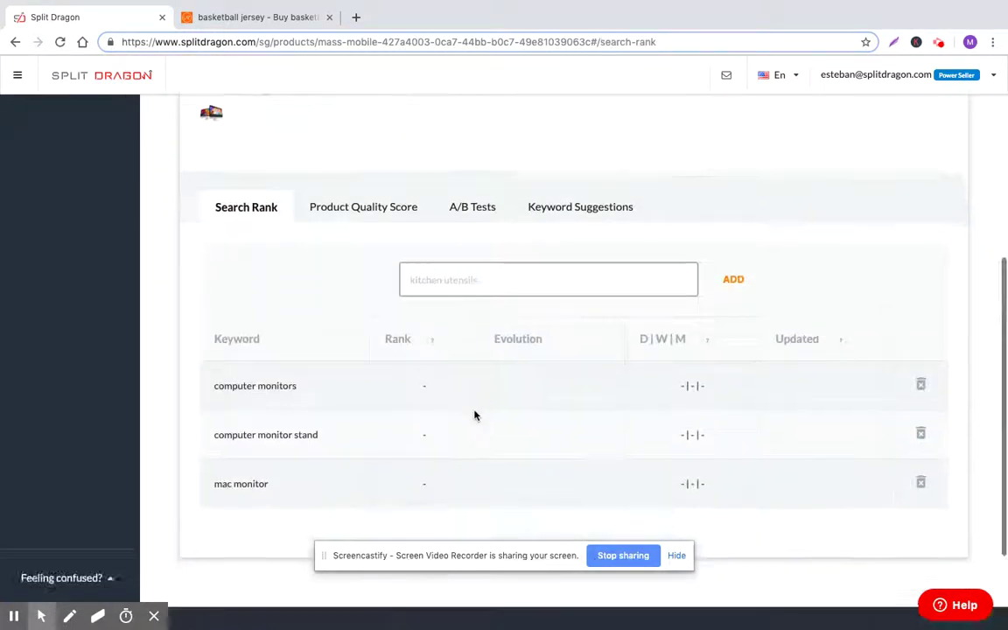
scroll(474, 415, "down", 3)
scroll(654, 333, "up", 1)
scroll(584, 340, "up", 1)
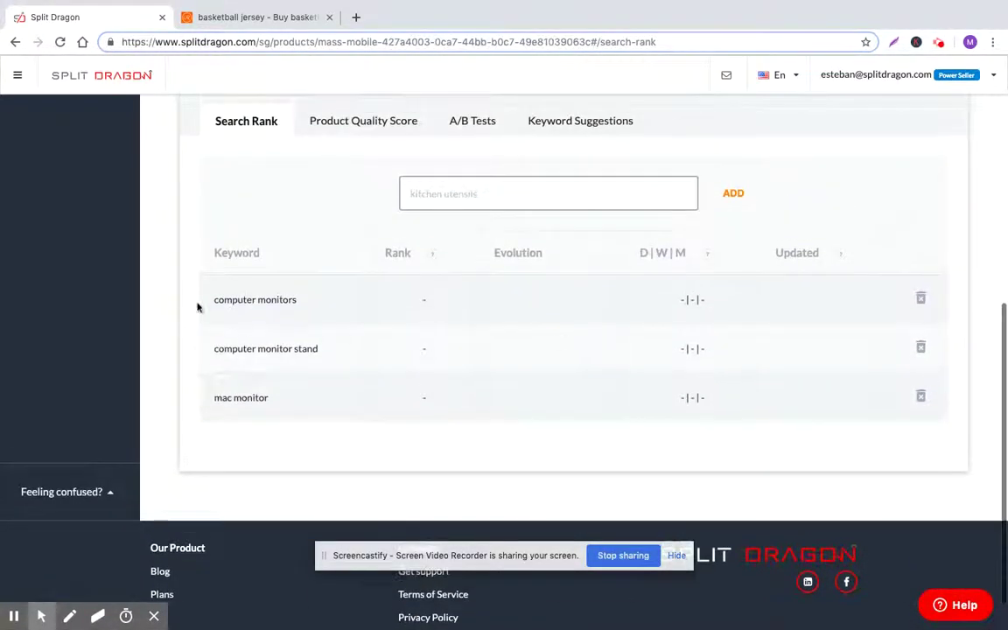
left_click_drag(227, 299, 418, 322)
scroll(583, 383, "up", 1)
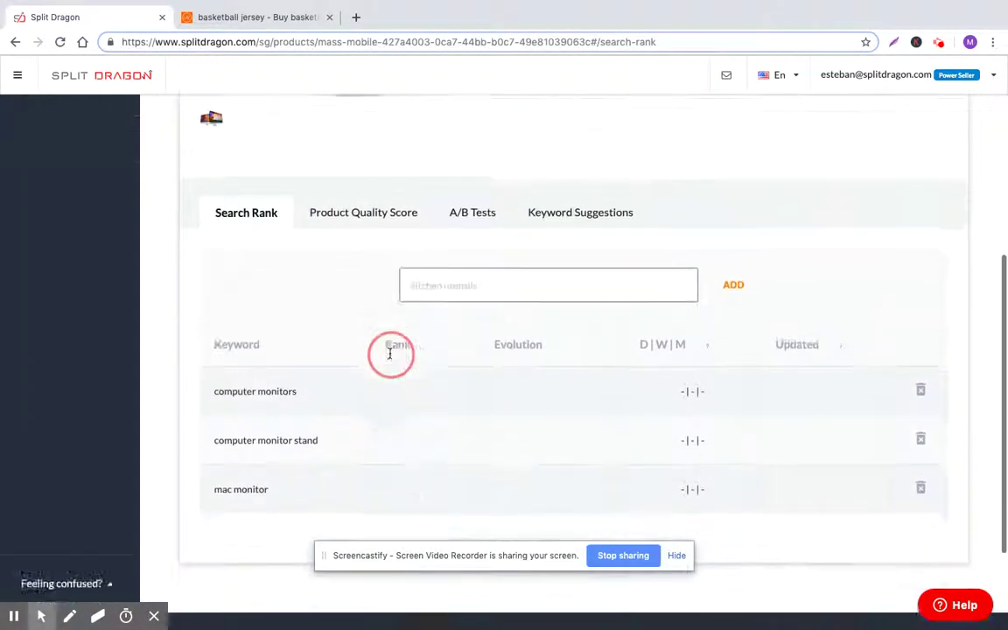
scroll(391, 353, "down", 1)
scroll(469, 259, "up", 1)
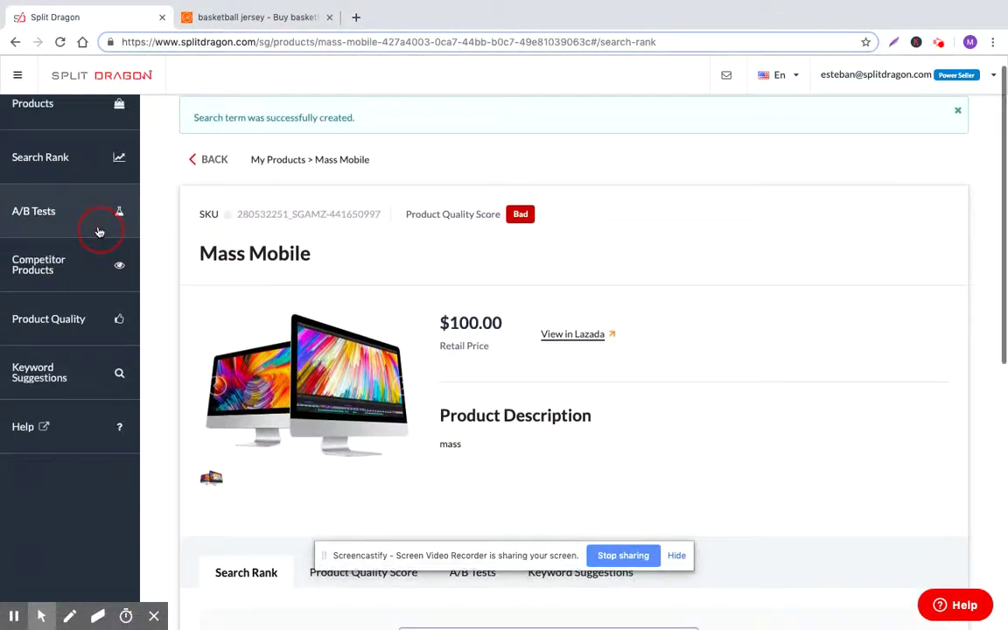
Examine the rank statistics and history of the search term "fritolays" from the all-products search terms list, and return to the site's home page.
left_click(35, 158)
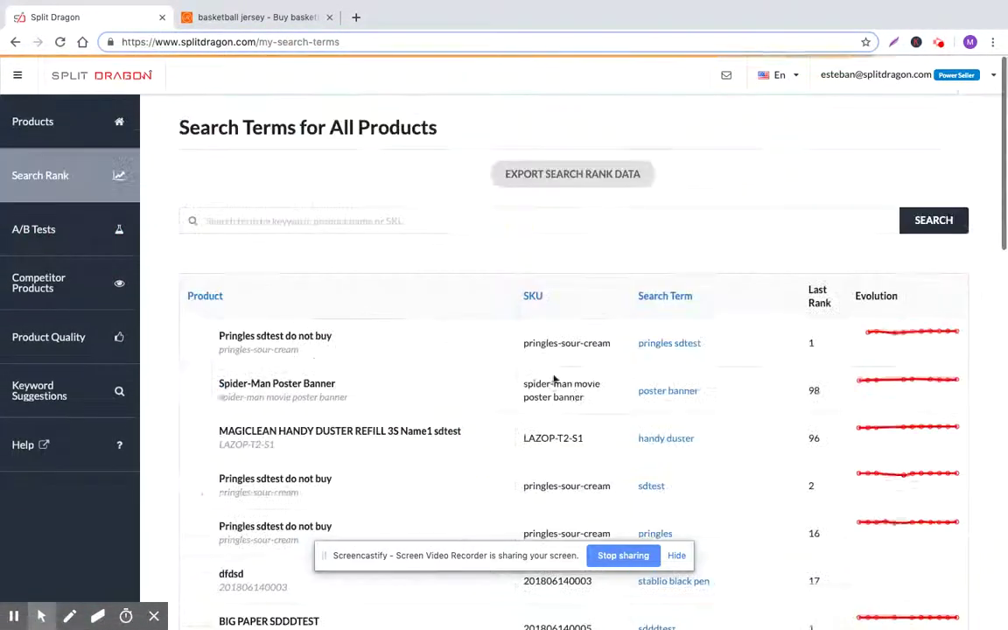
scroll(418, 360, "down", 5)
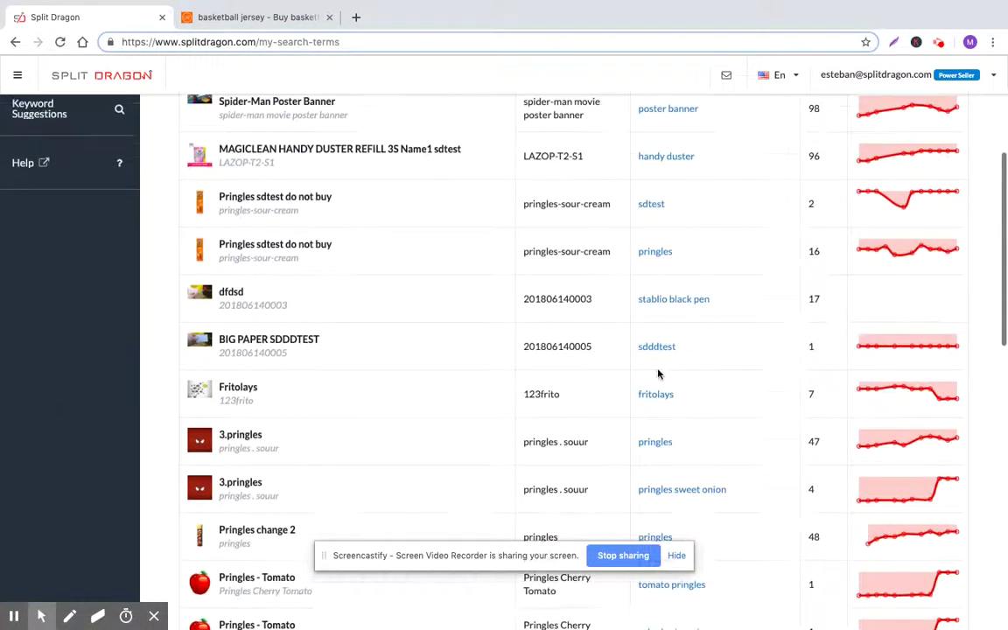
left_click(663, 397)
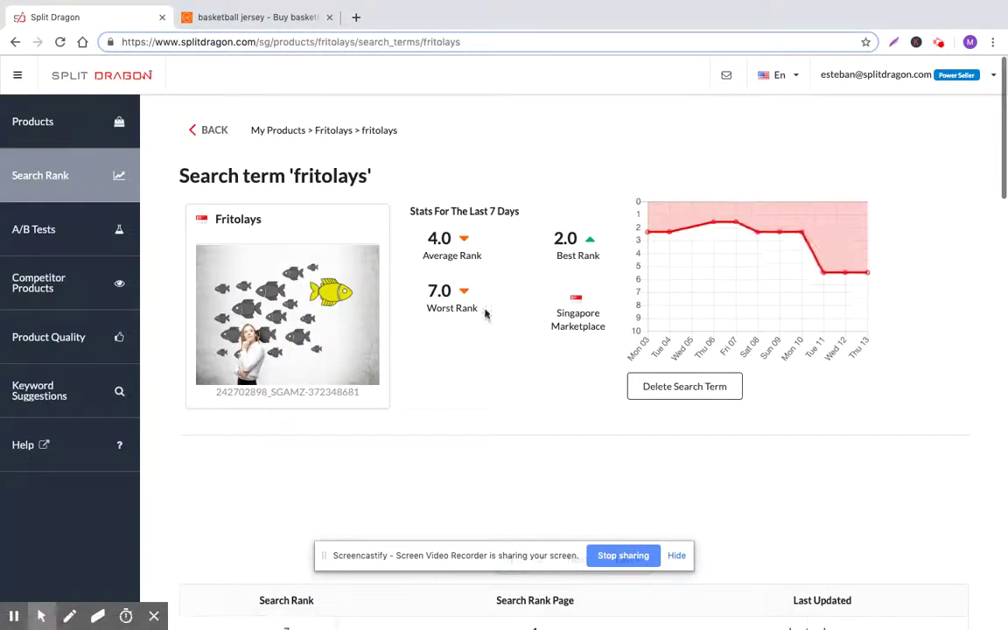
scroll(678, 339, "down", 1)
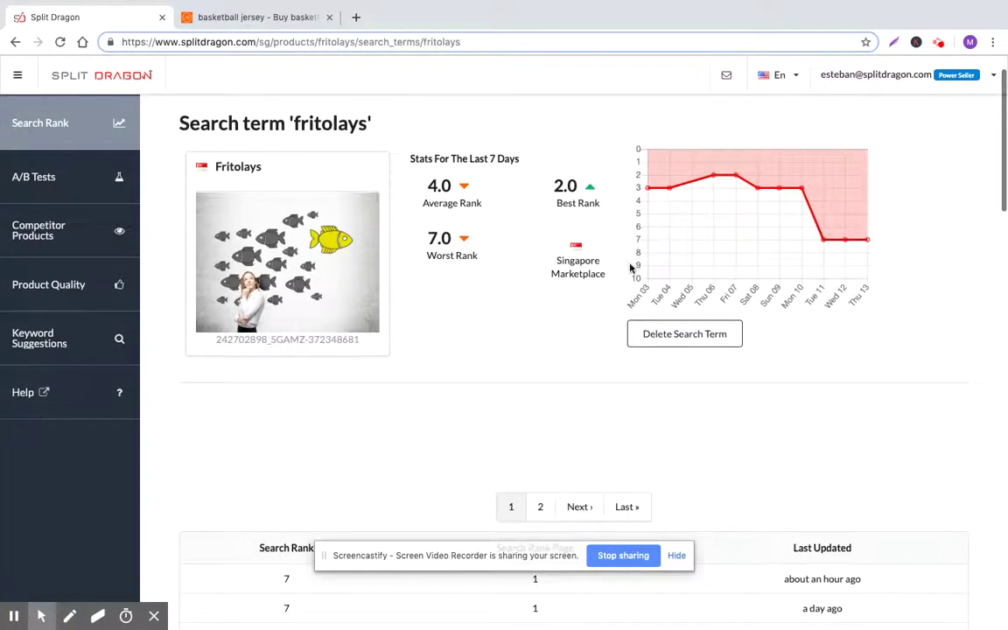
scroll(403, 219, "up", 1)
left_click(101, 78)
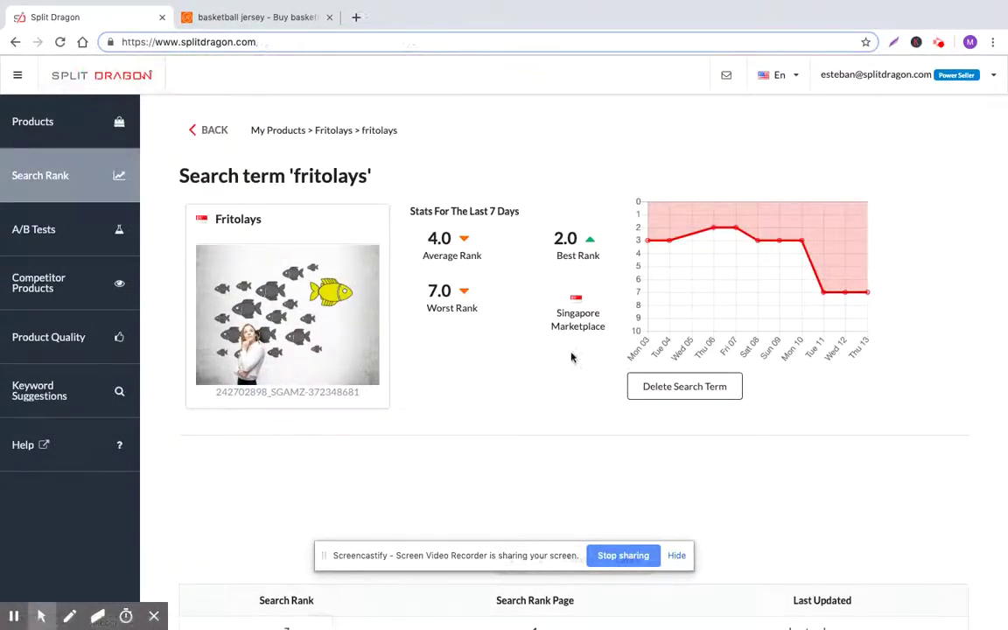